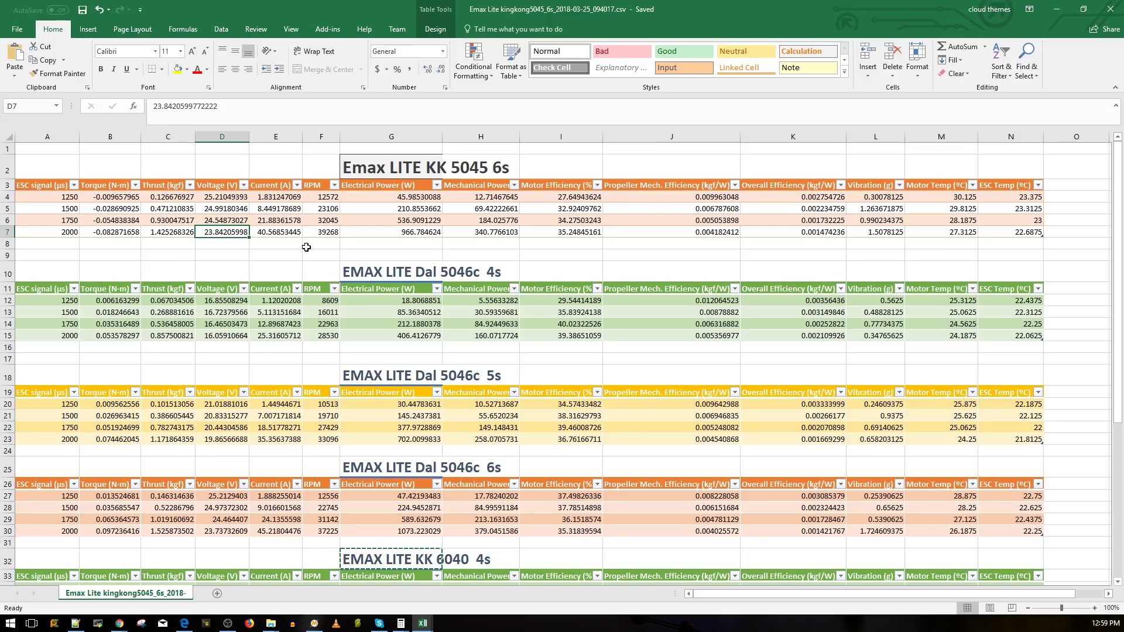
Step: Examine the thrust, voltage and current of the Emax LITE KK 5045 6s test at the 2000 µs ESC signal
left_click(397, 233)
left_click(258, 233)
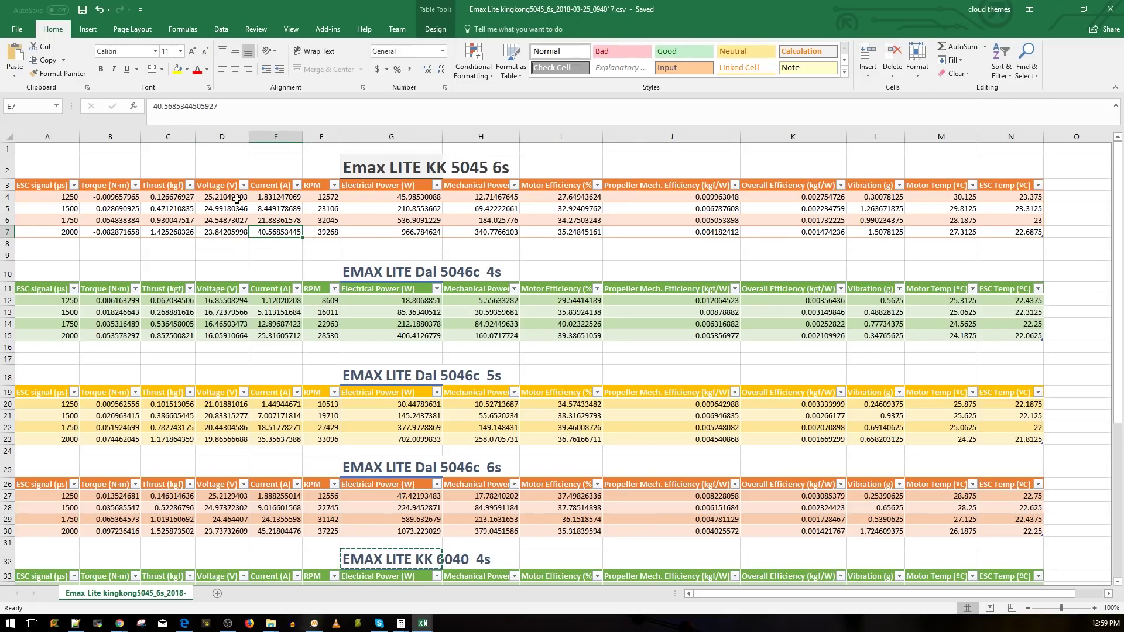
left_click(215, 200)
left_click(150, 241)
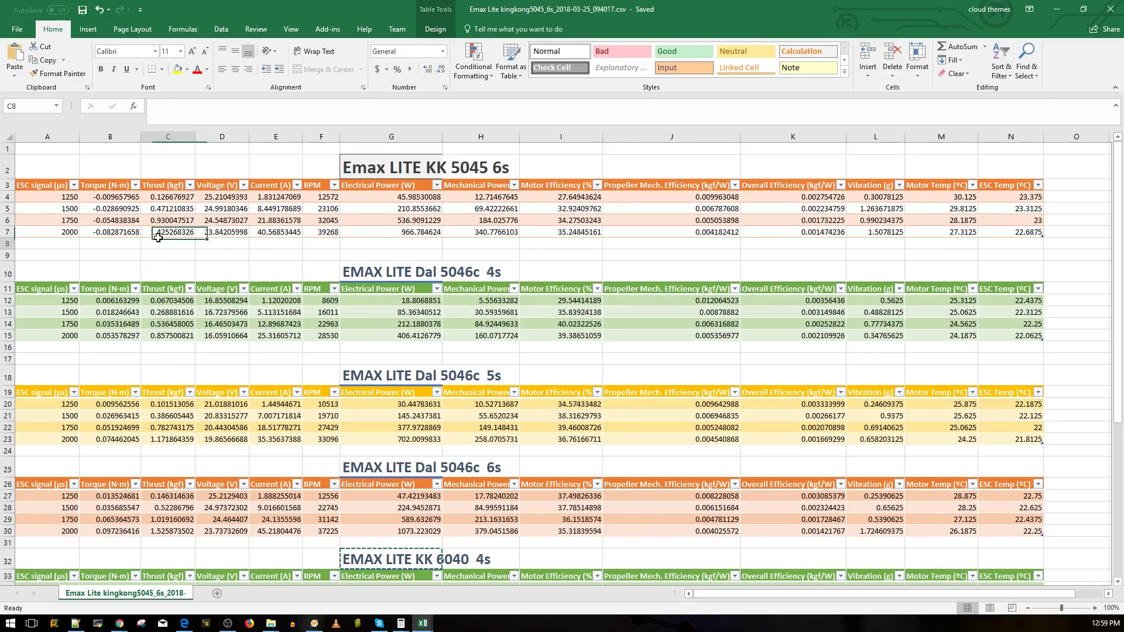
left_click(188, 233)
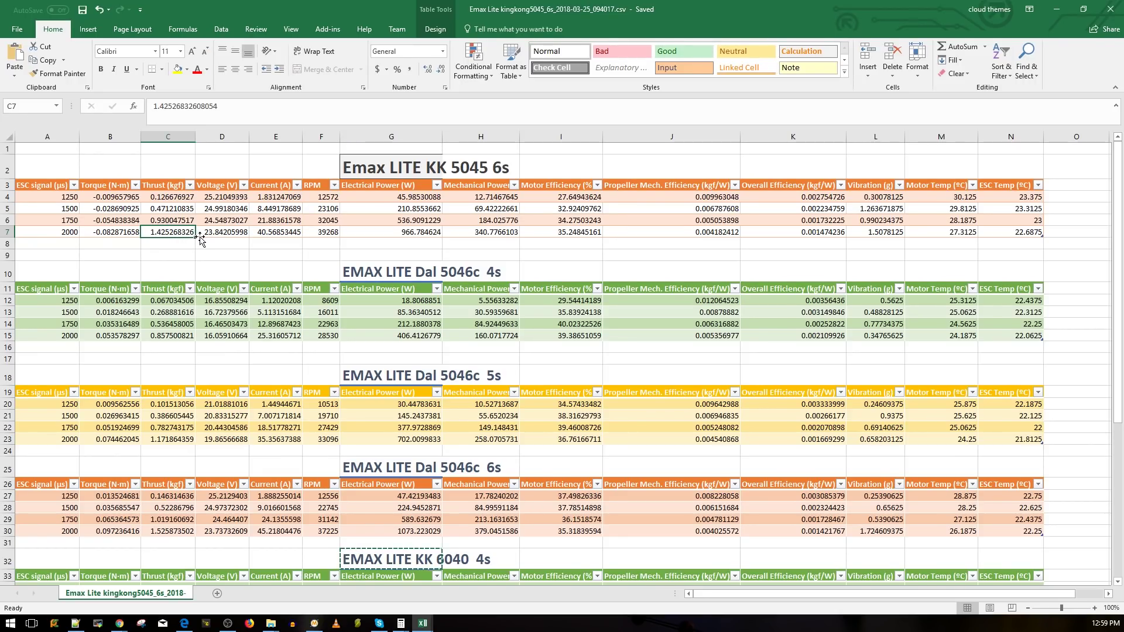
left_click(224, 234)
left_click(288, 234)
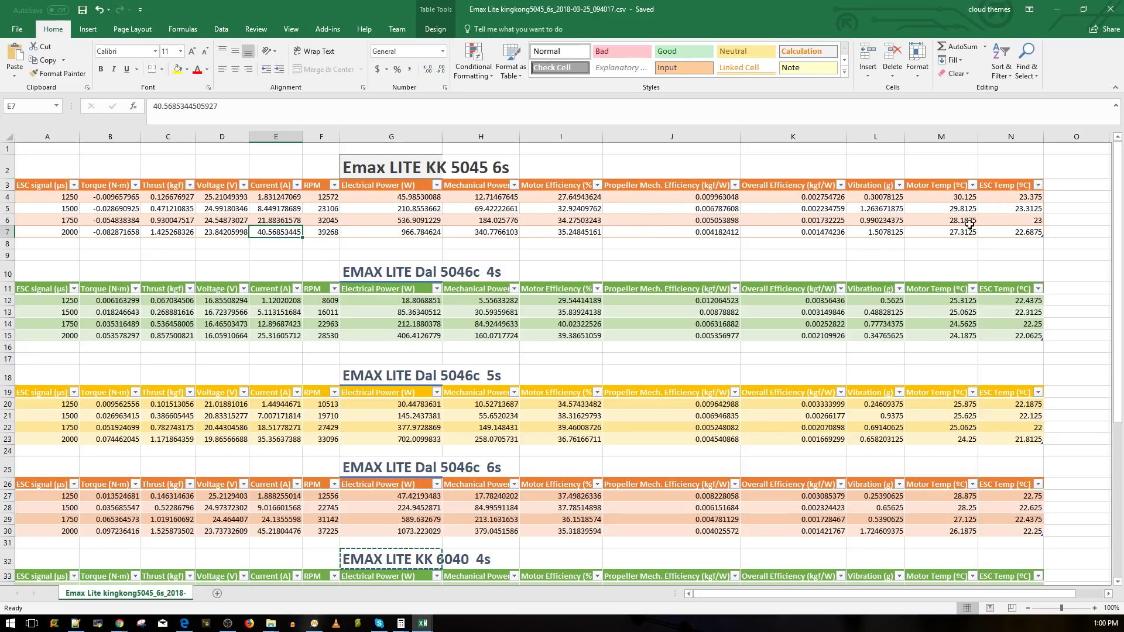
Step: Check the motor and ESC temperatures and the efficiency columns in the Emax LITE KK 5045 6s table
left_click_drag(946, 198, 996, 216)
key("ctrl+a")
key("ctrl+a")
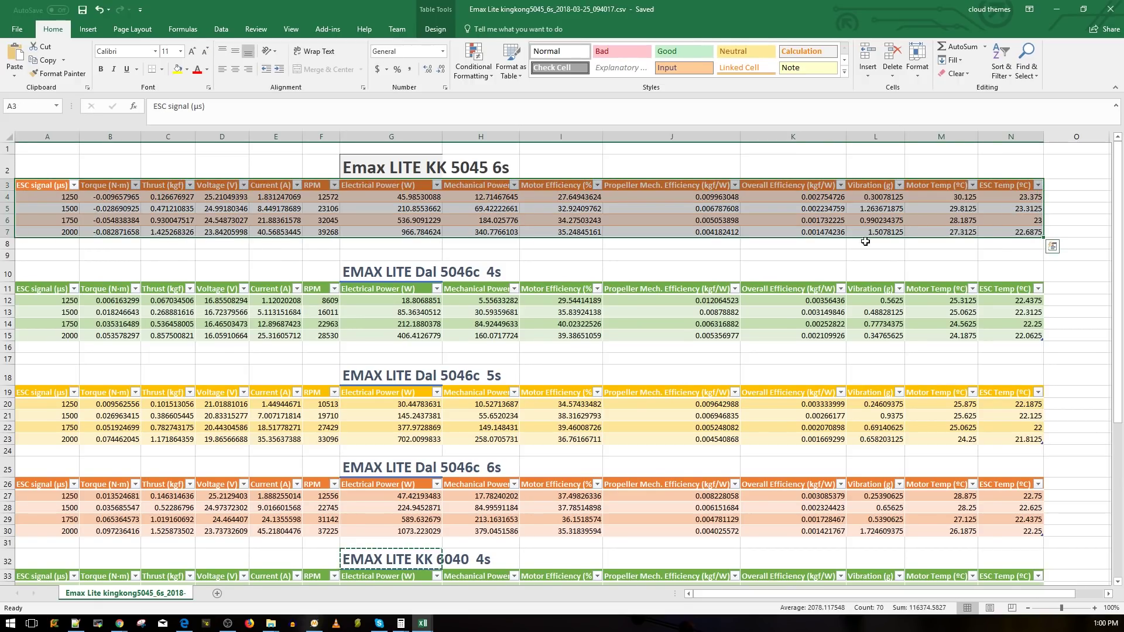
left_click(820, 206)
left_click(582, 200)
left_click(532, 232)
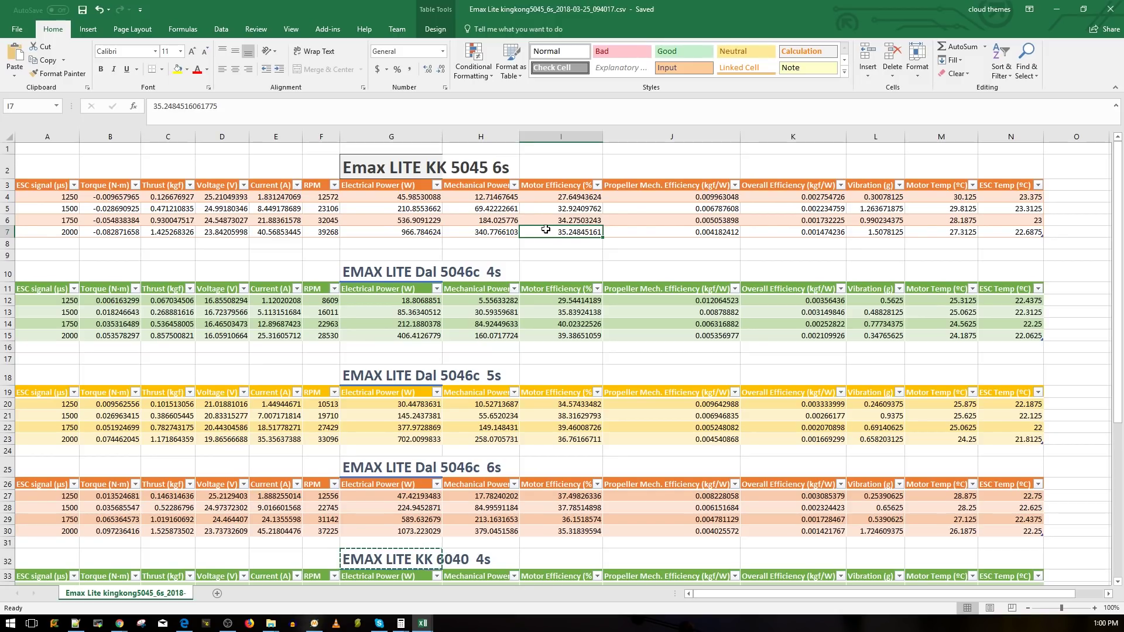
Step: Review the EMAX LITE Dal 5046c 4s table, focusing on thrust and current at the 2000 µs ESC signal
scroll(461, 210, "down", 1)
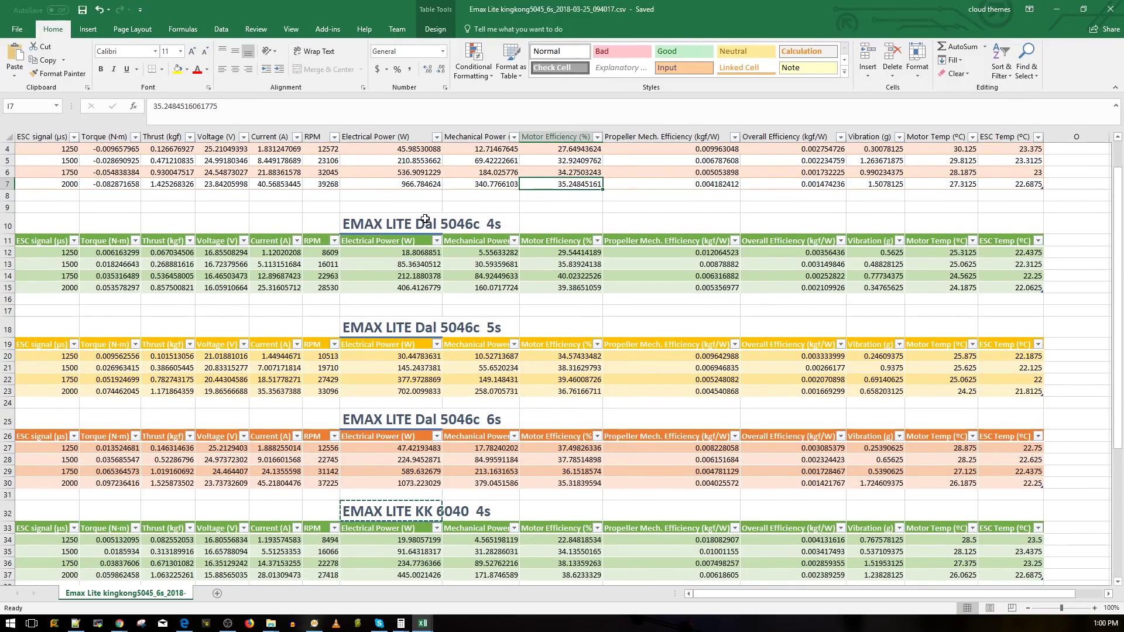
left_click(364, 227)
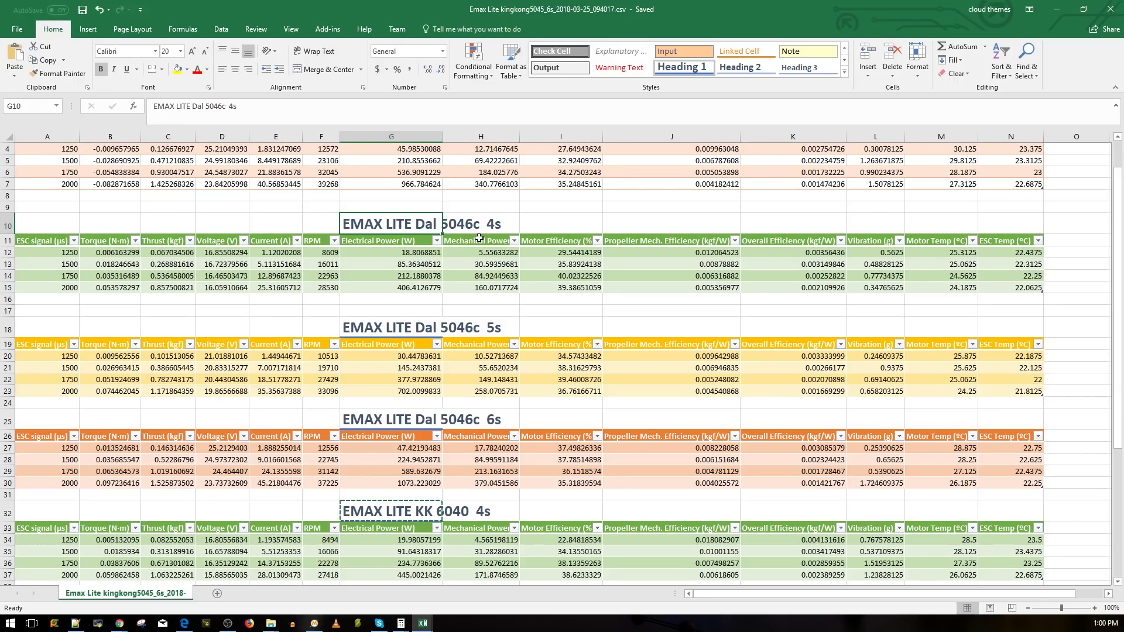
left_click(154, 288)
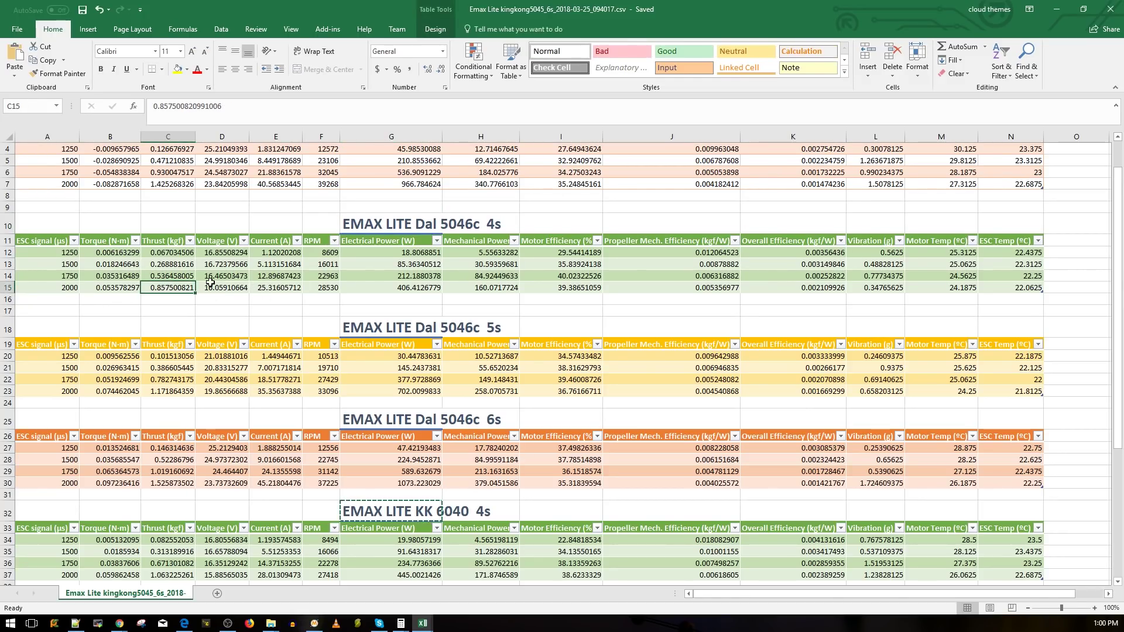
key("ctrl+a")
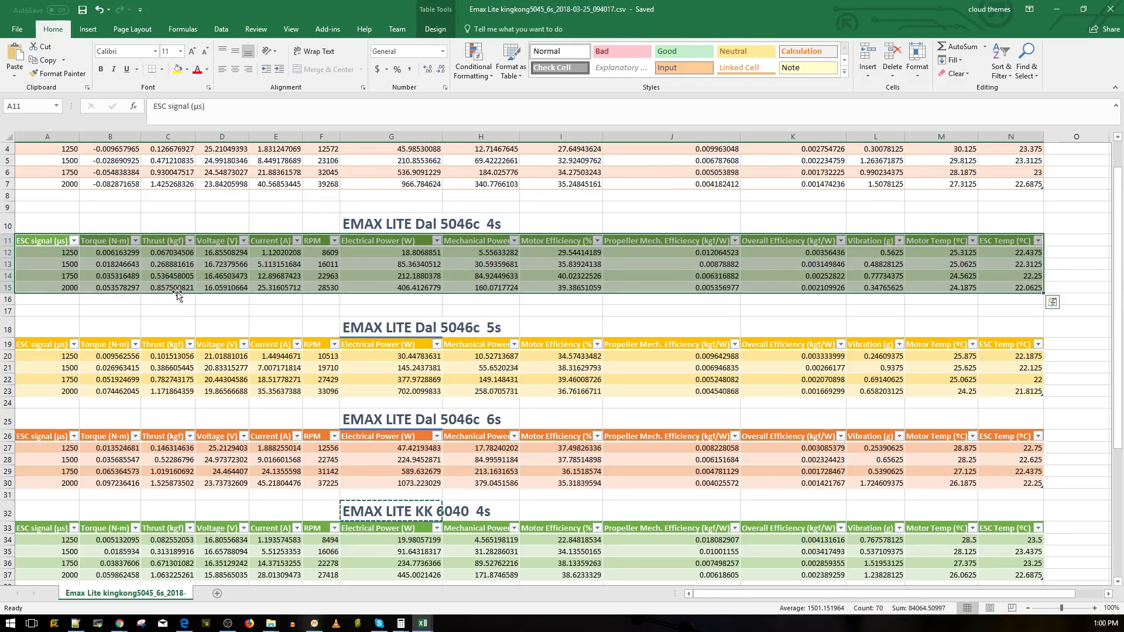
left_click(169, 290)
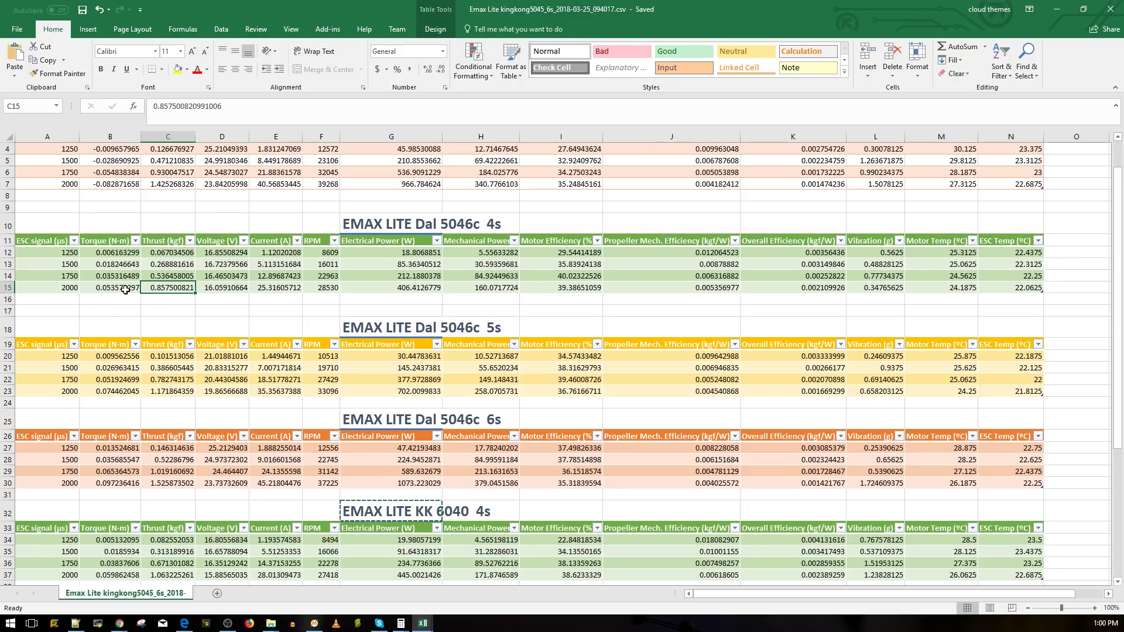
left_click(126, 290)
left_click(187, 288)
key("Right")
key("Right")
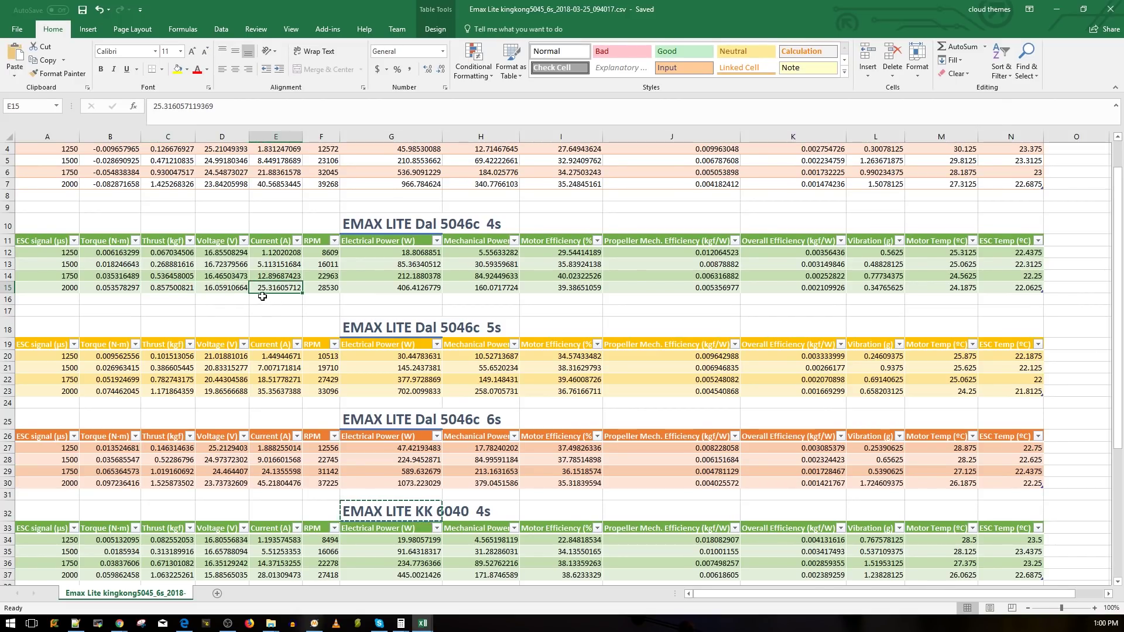
key("ctrl+a")
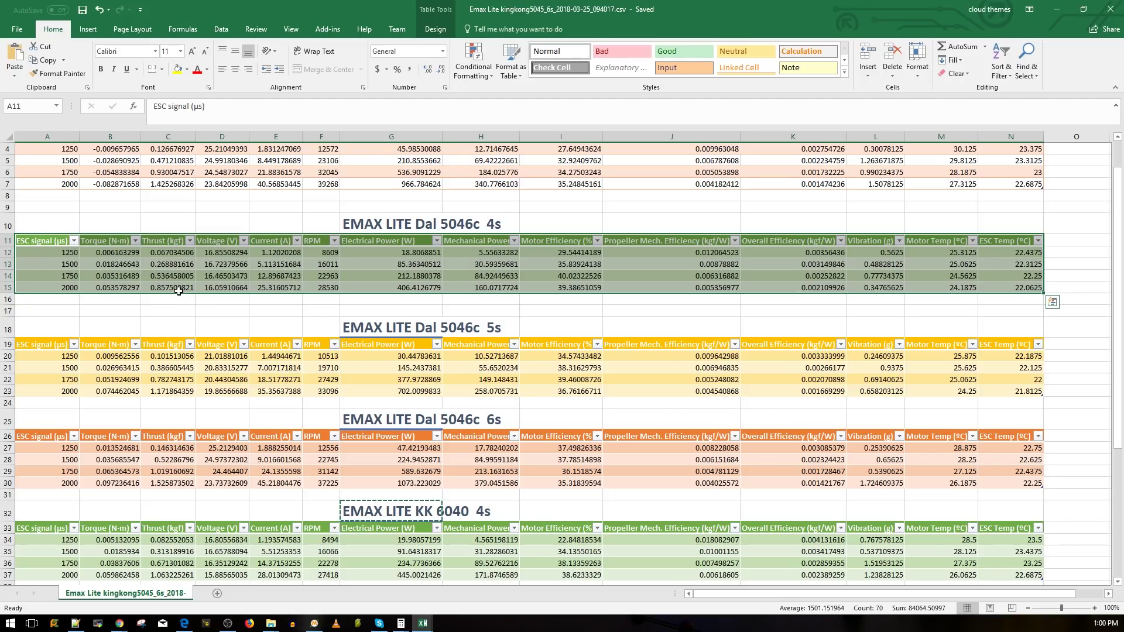
left_click(179, 289)
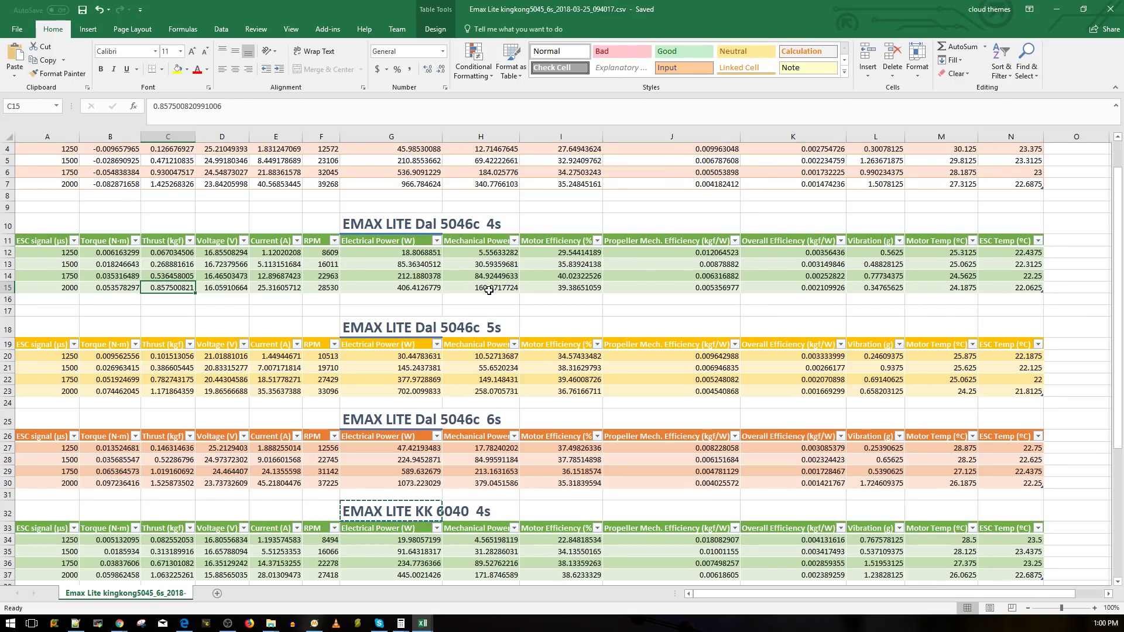
Step: Check the Dal 5046c 4s motor efficiency at 2000 µs and its thrust and current at 1750 µs
left_click(560, 294)
left_click(533, 287)
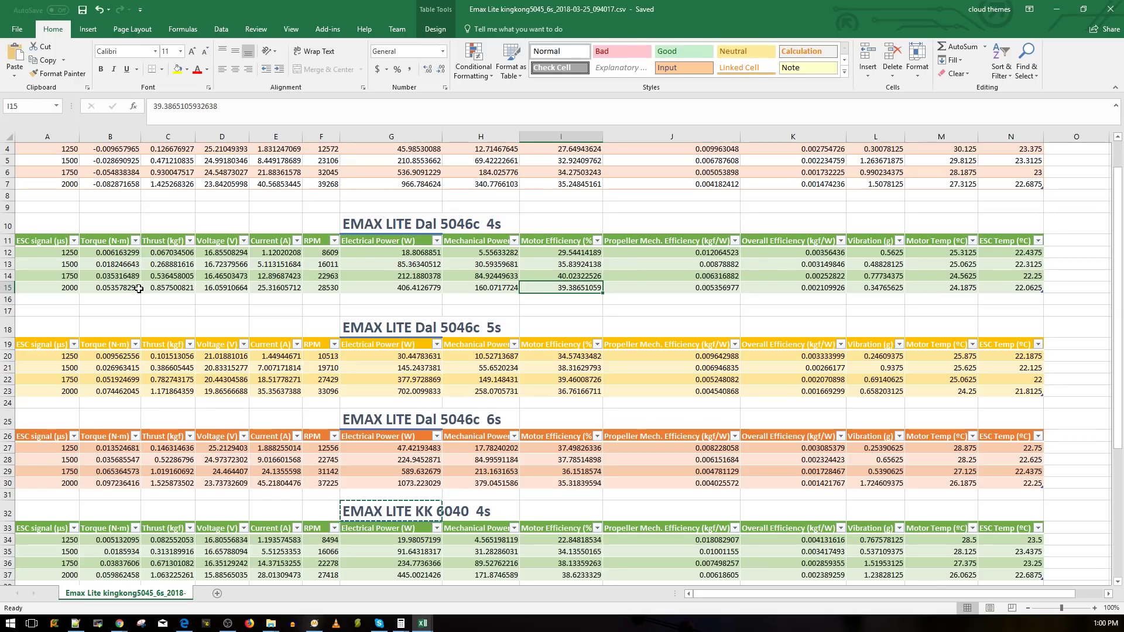
left_click(171, 278)
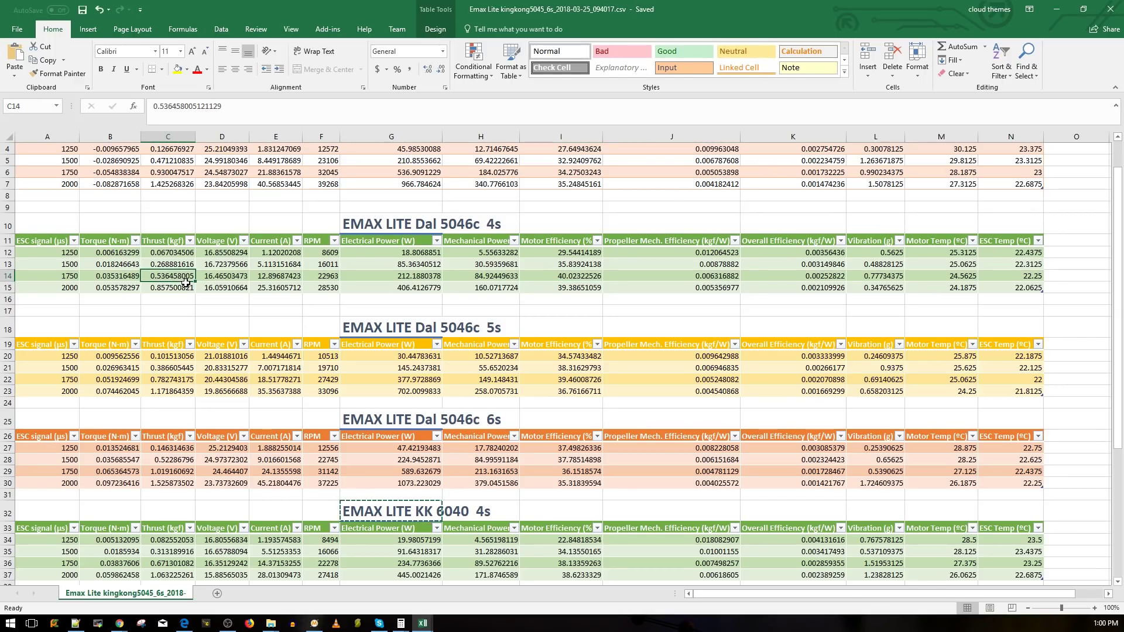
left_click(273, 279)
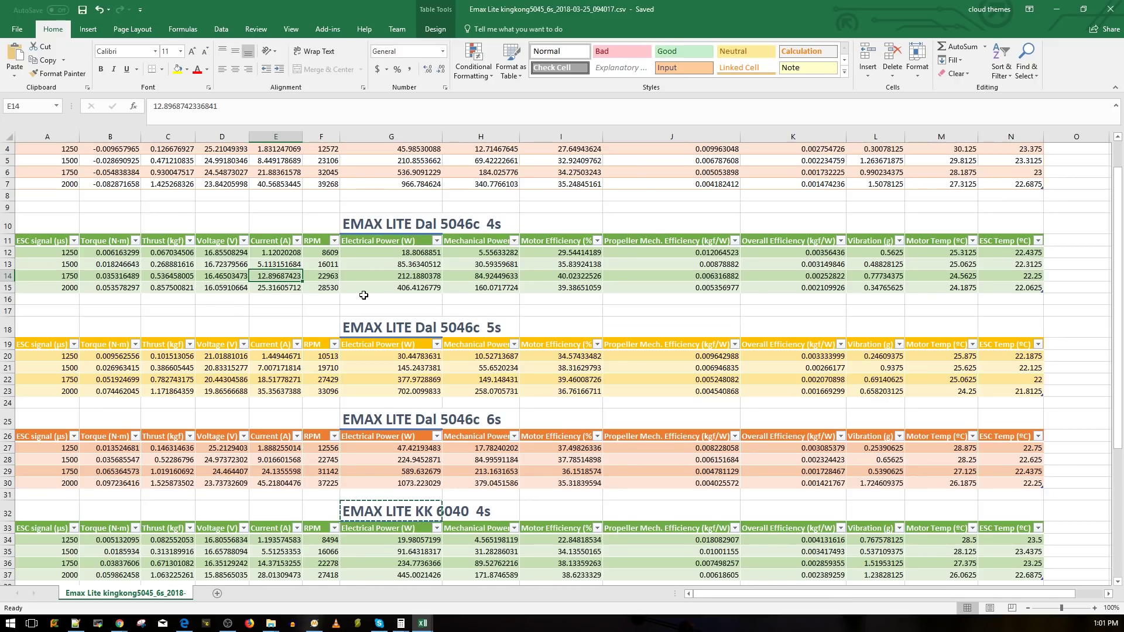
Step: Review the EMAX LITE Dal 5046c 5s table, focusing on thrust and current at the 2000 µs ESC signal
scroll(364, 295, "down", 2)
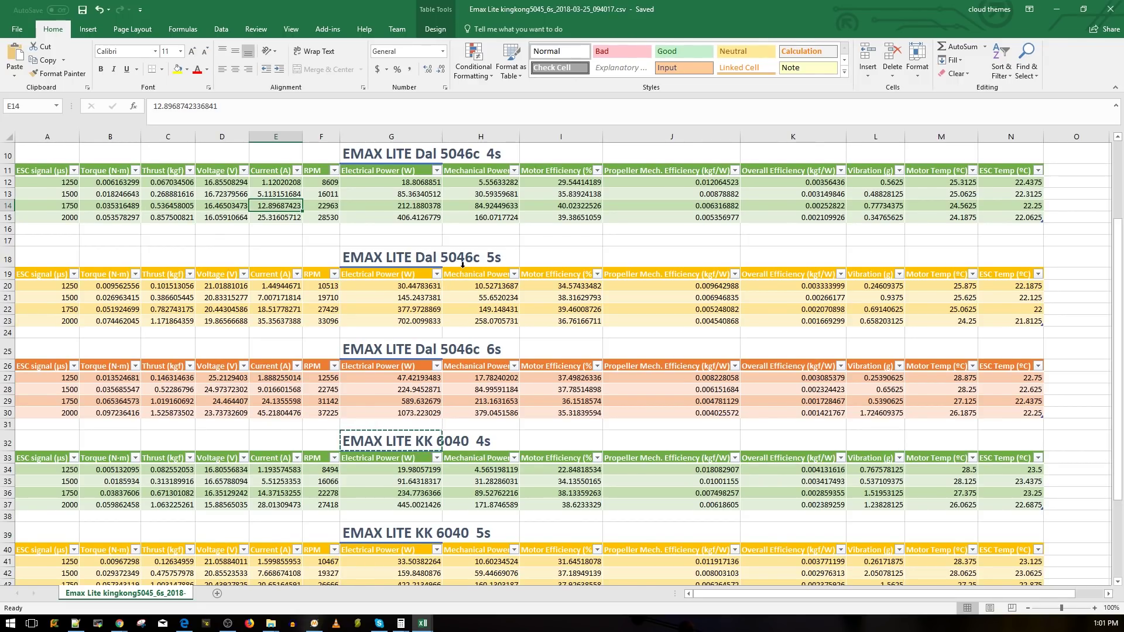
left_click(492, 260)
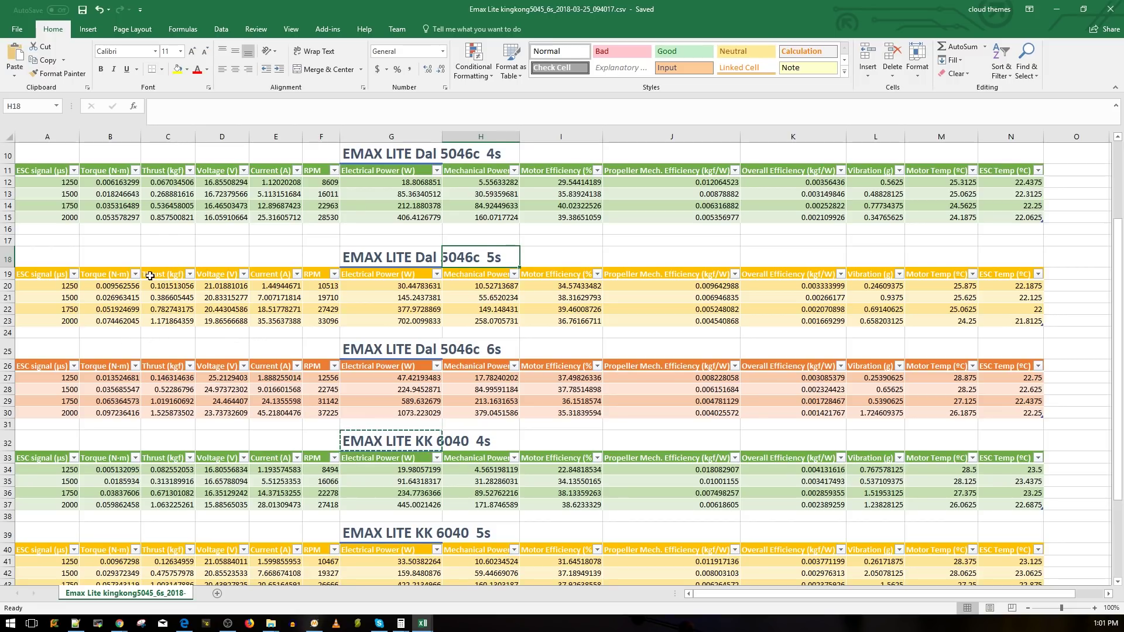
left_click(166, 321)
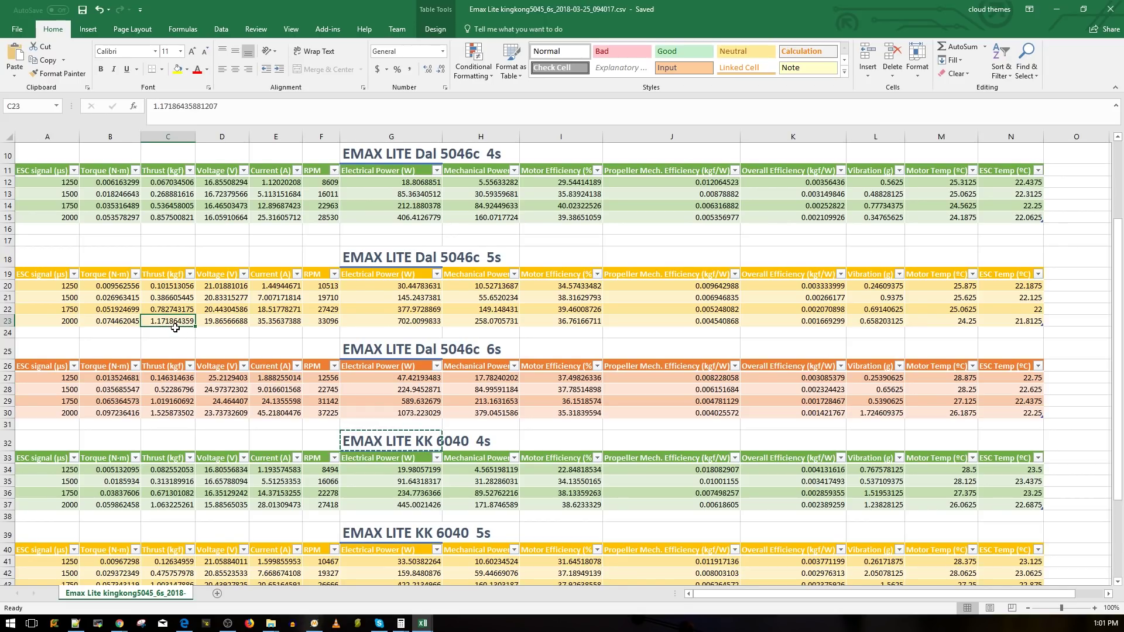
key("ctrl+a")
left_click(258, 323)
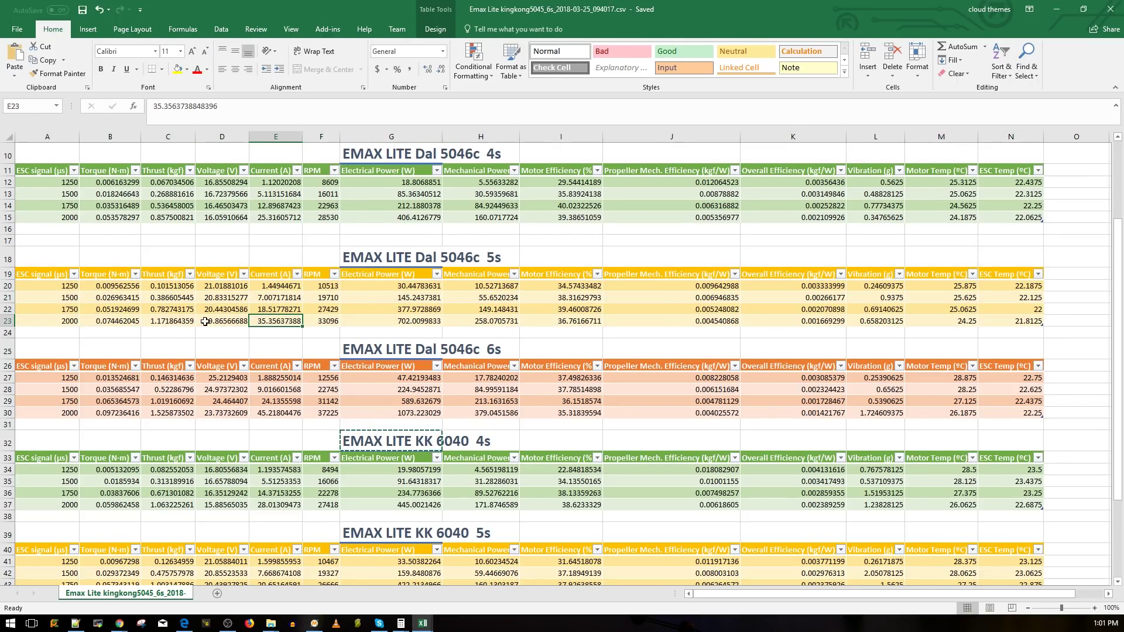
left_click(169, 322)
left_click(252, 323)
key("ctrl+a")
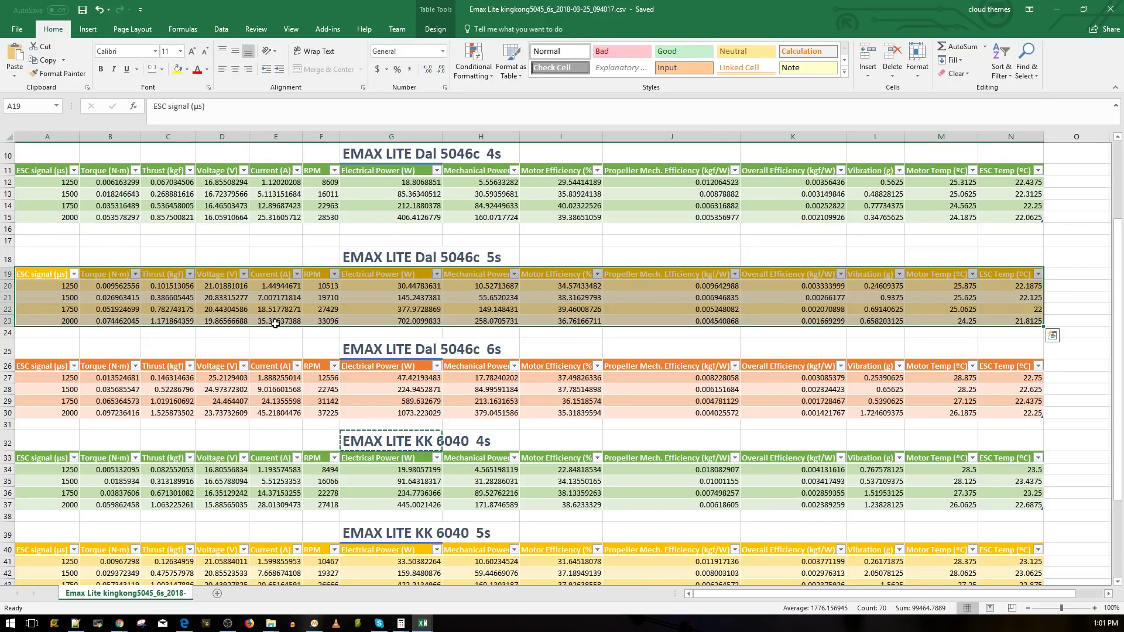
left_click(280, 329)
Step: Compare the Dal 5046c 5s current at 1750 µs and 2000 µs, and check the thrust at 1750 µs
left_click(276, 314)
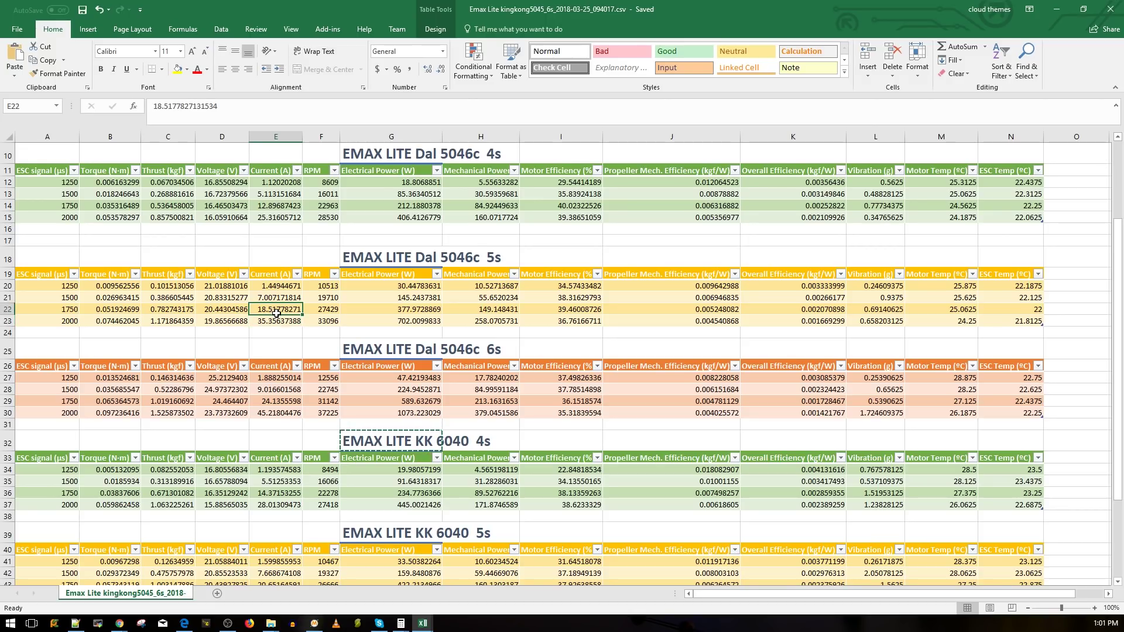
left_click(168, 314)
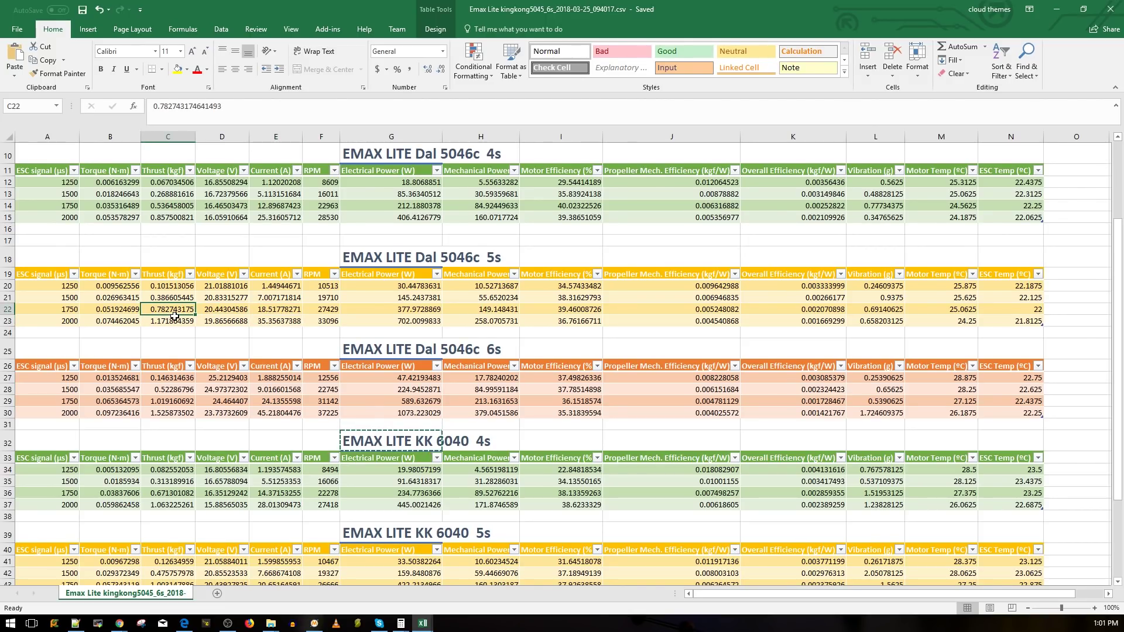
left_click(273, 313)
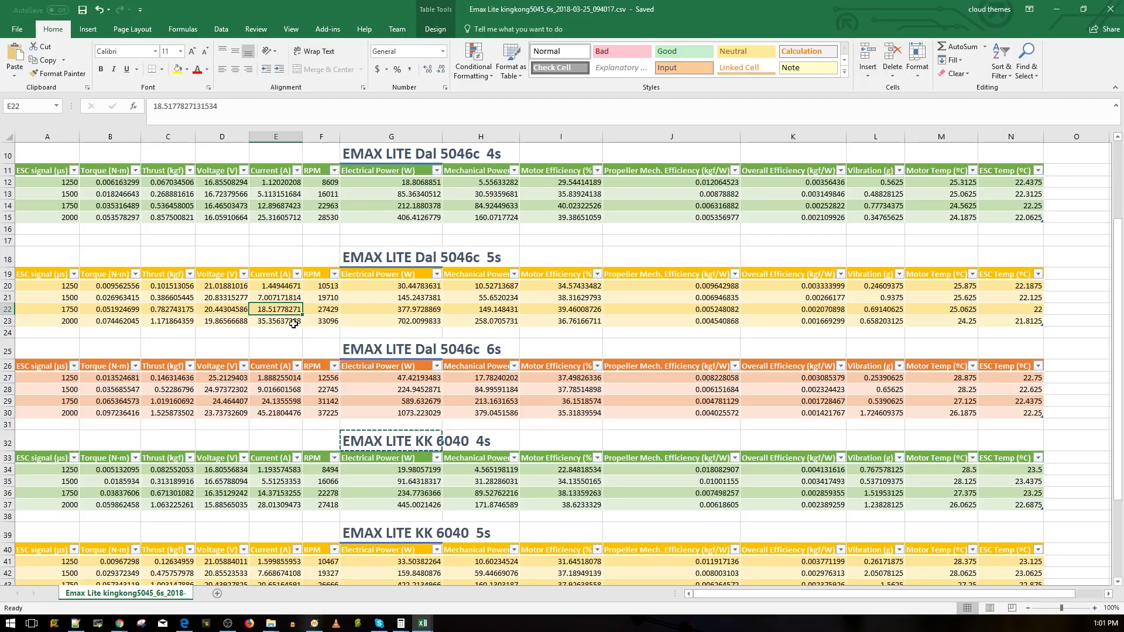
left_click(273, 322)
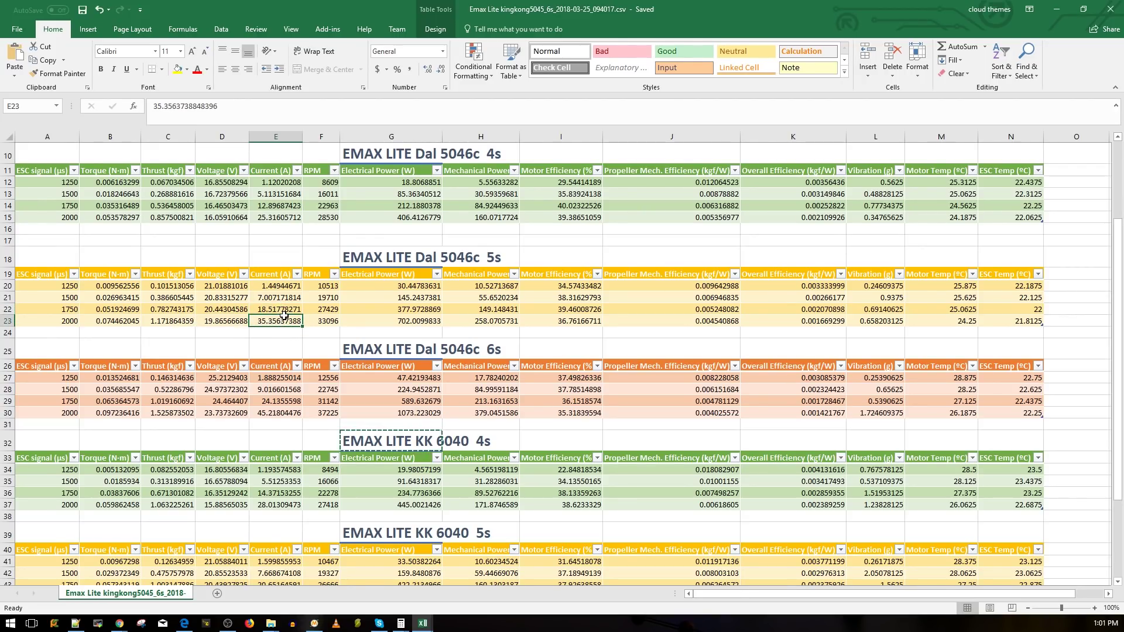
Step: Check the motor efficiency, overall efficiency and ESC temperature values in the Dal 5046c 5s table
left_click(565, 309)
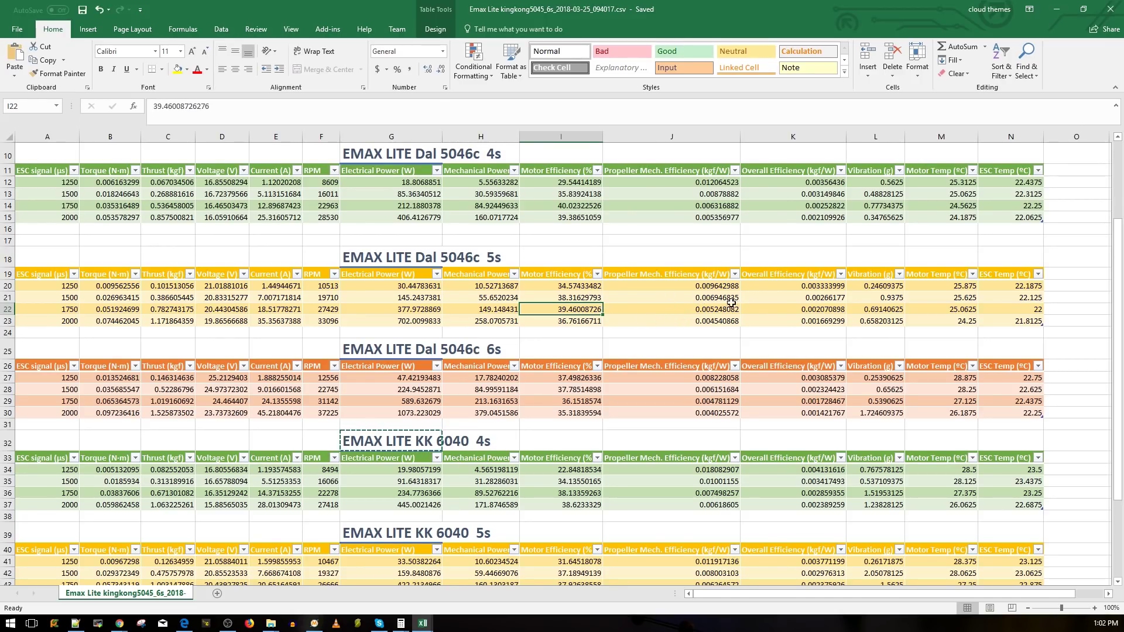
left_click(772, 319)
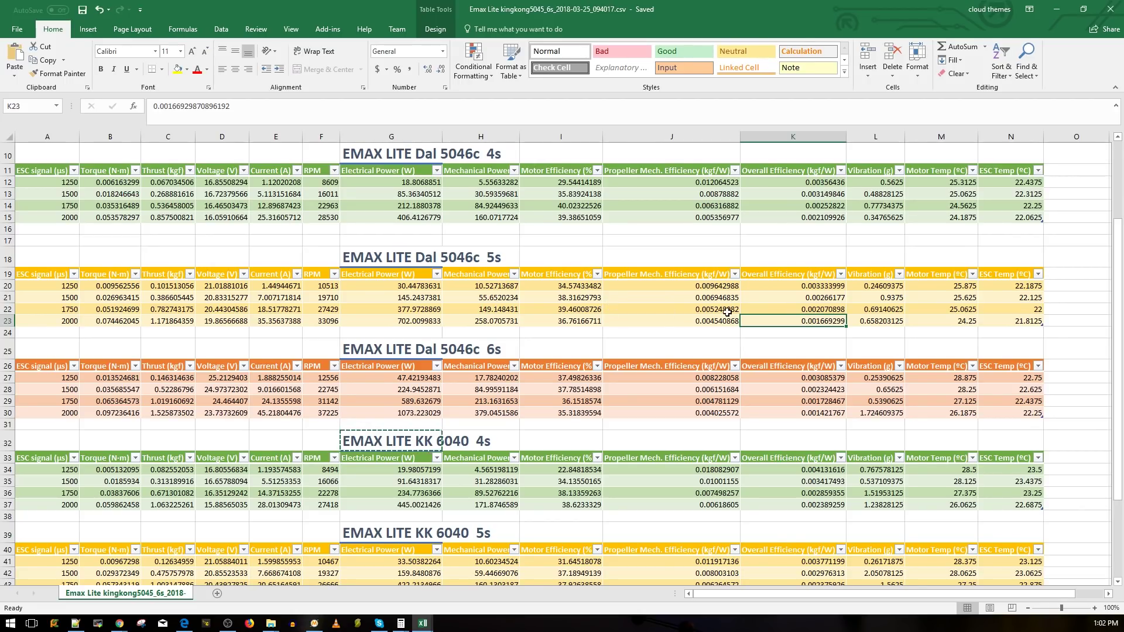
left_click(1003, 309)
left_click(806, 290)
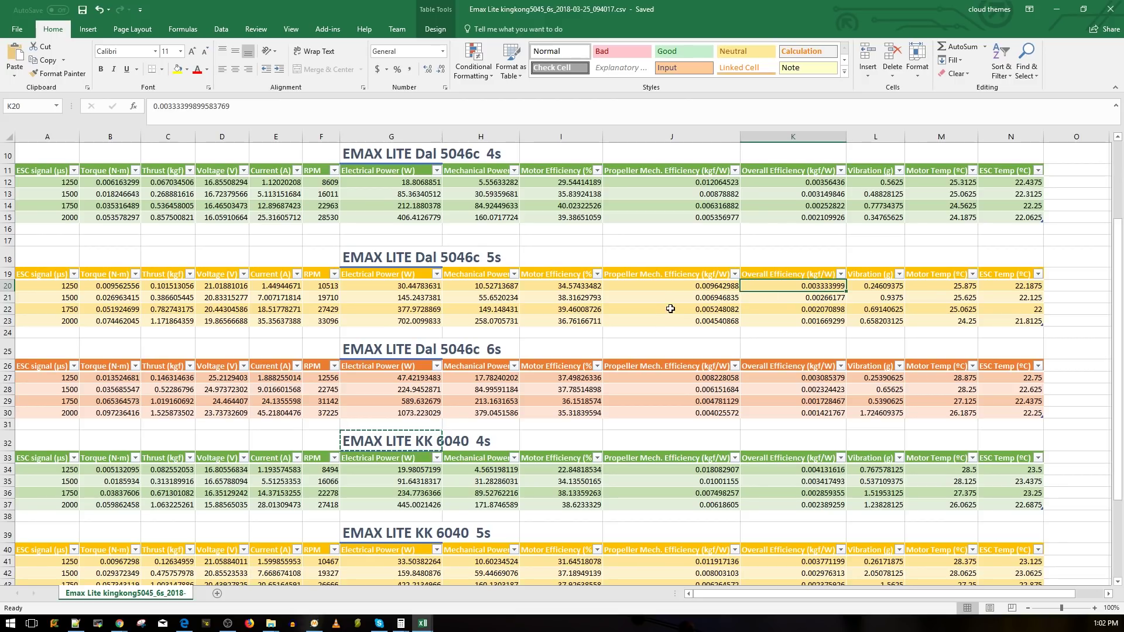
Step: Examine the thrust and current of the EMAX LITE Dal 5046c 6s test at the 2000 µs and 1750 µs ESC signals
scroll(433, 259, "down", 2)
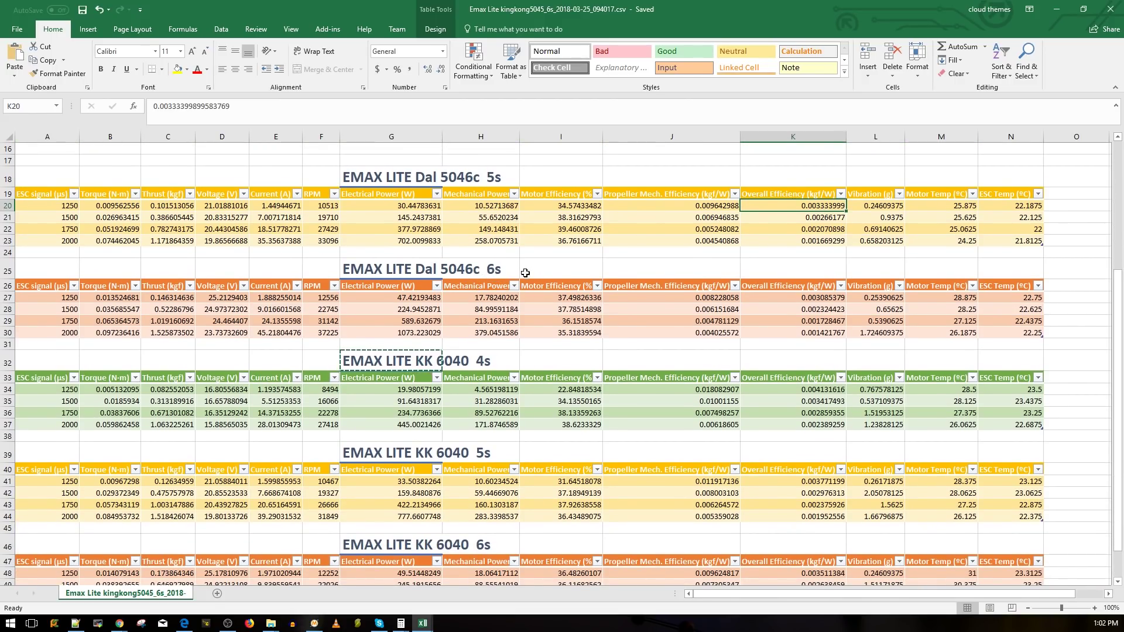
left_click(497, 271)
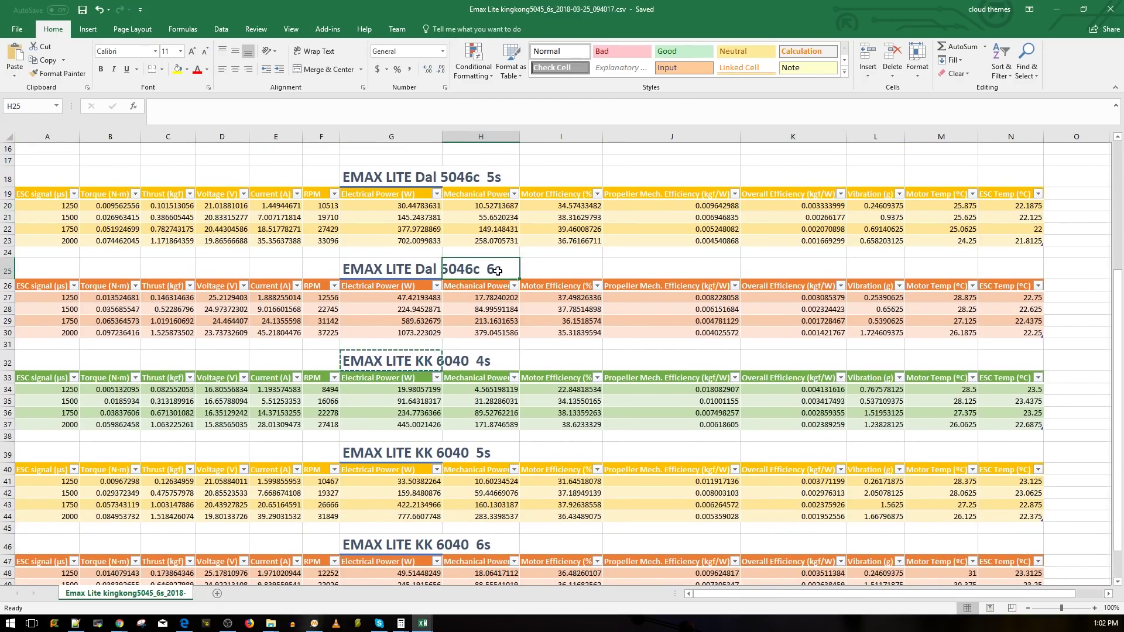
left_click(172, 332)
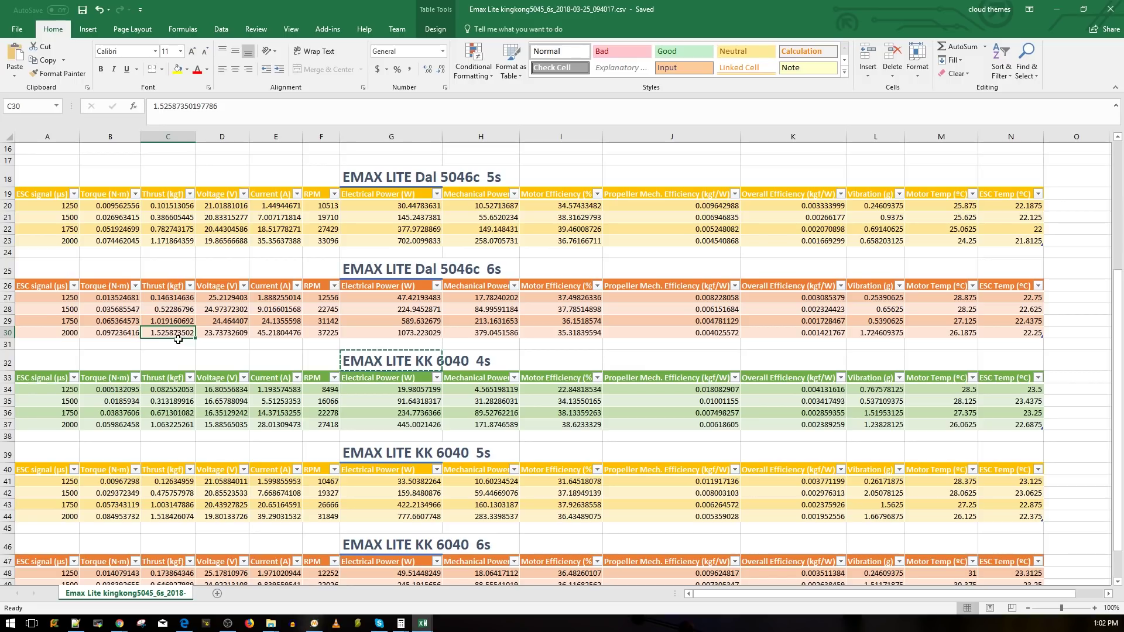
left_click(272, 335)
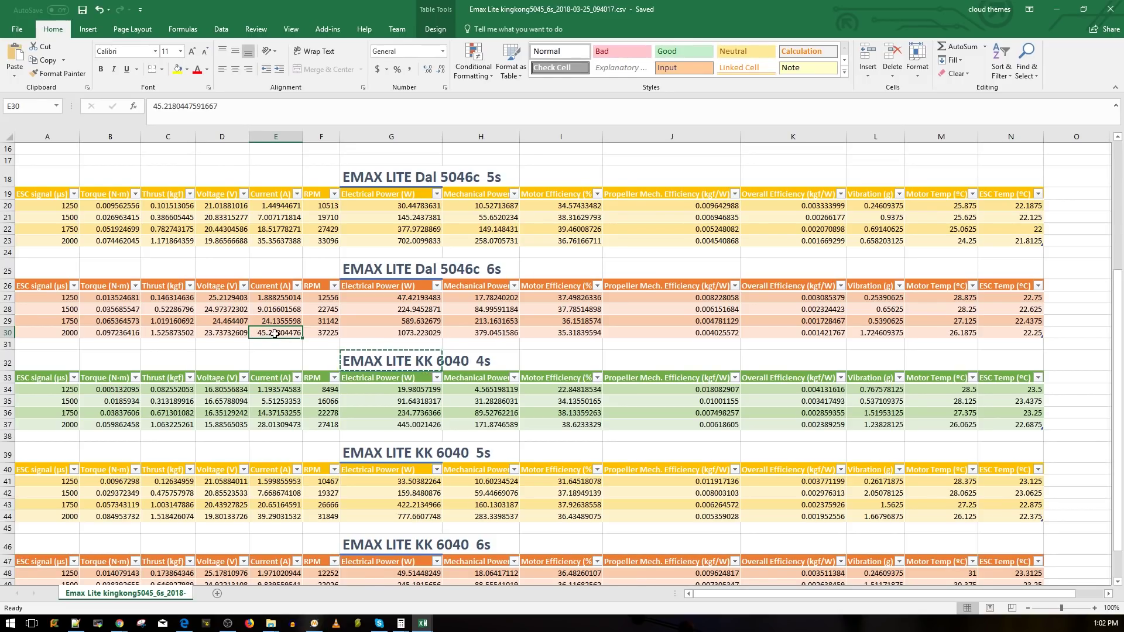
left_click(273, 326)
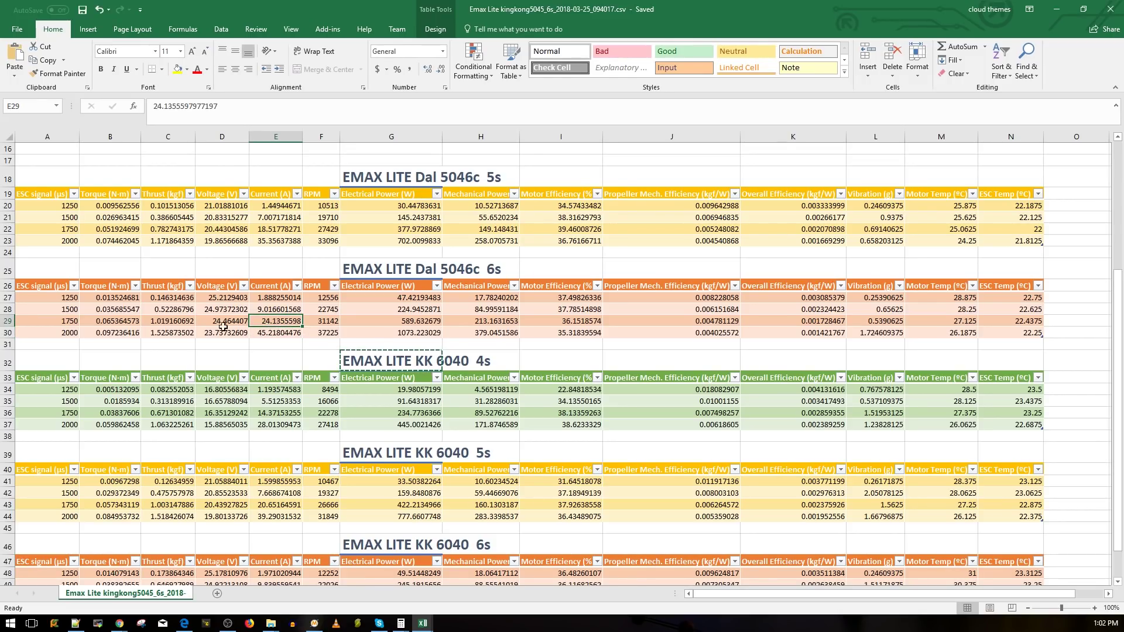
left_click(186, 326)
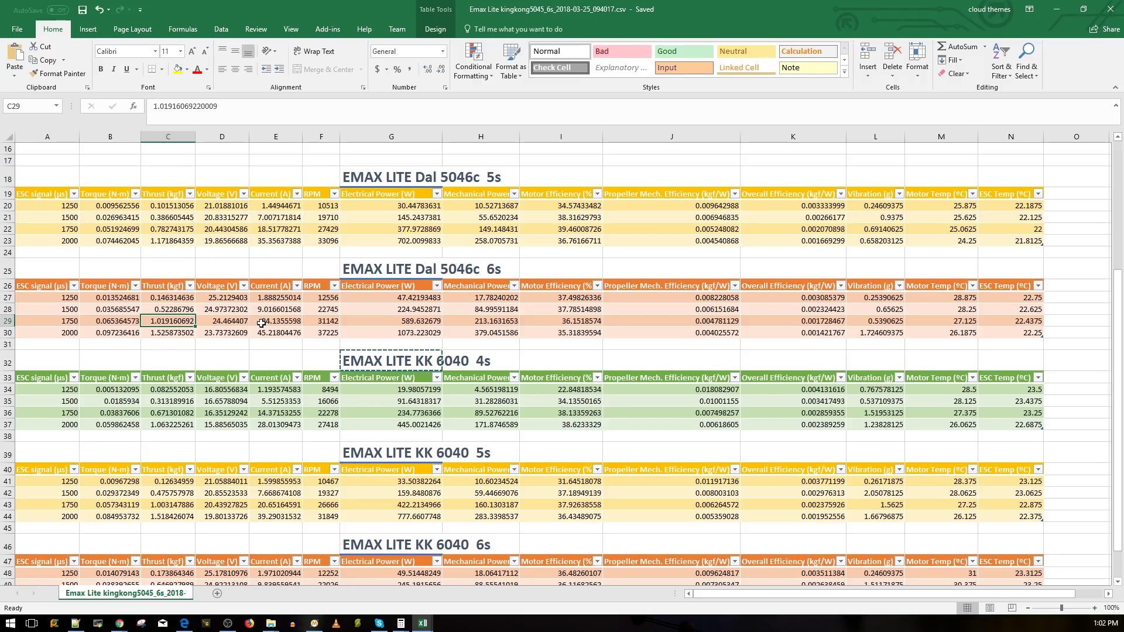
Step: Check the current of the EMAX LITE Dal 5046c 6s test at the 1750 µs ESC signal
left_click(280, 325)
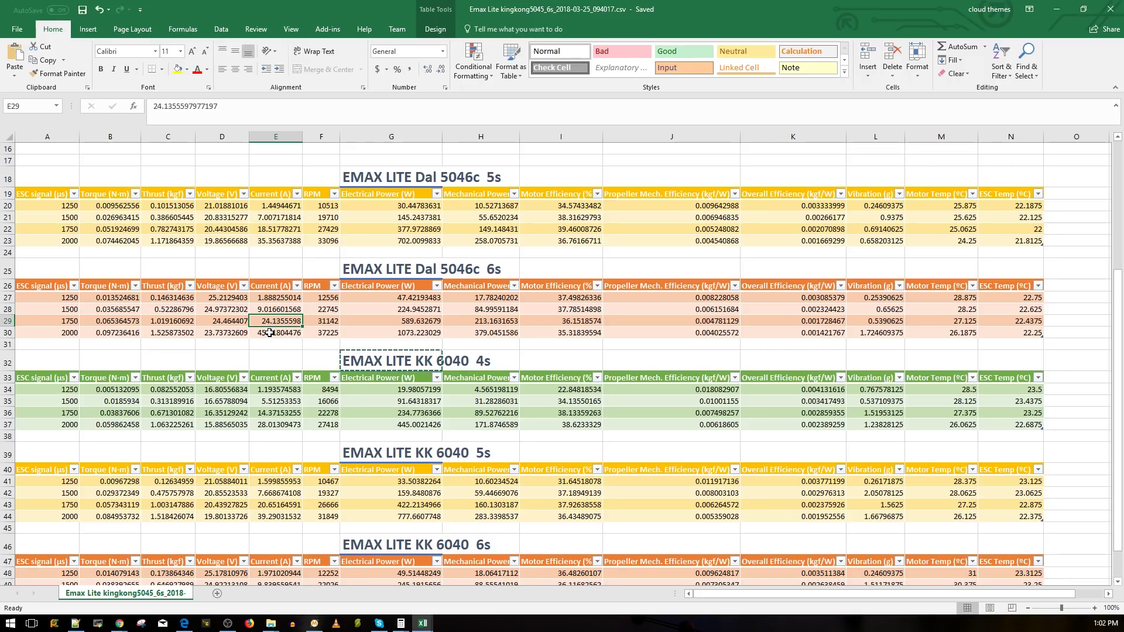
scroll(269, 333, "up", 1)
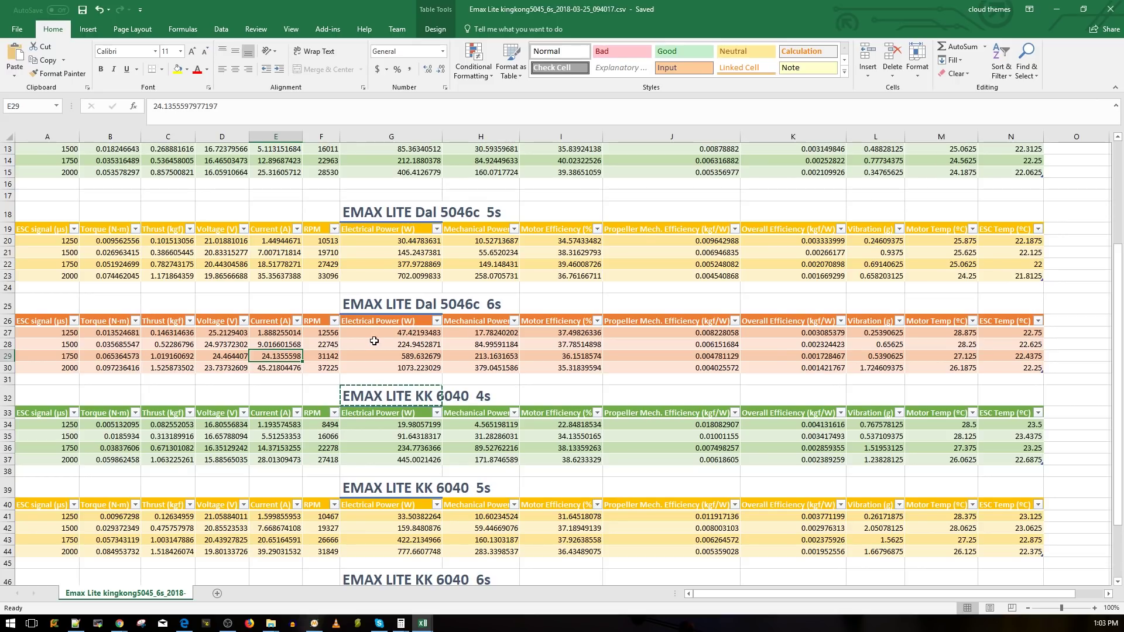
scroll(375, 340, "down", 1)
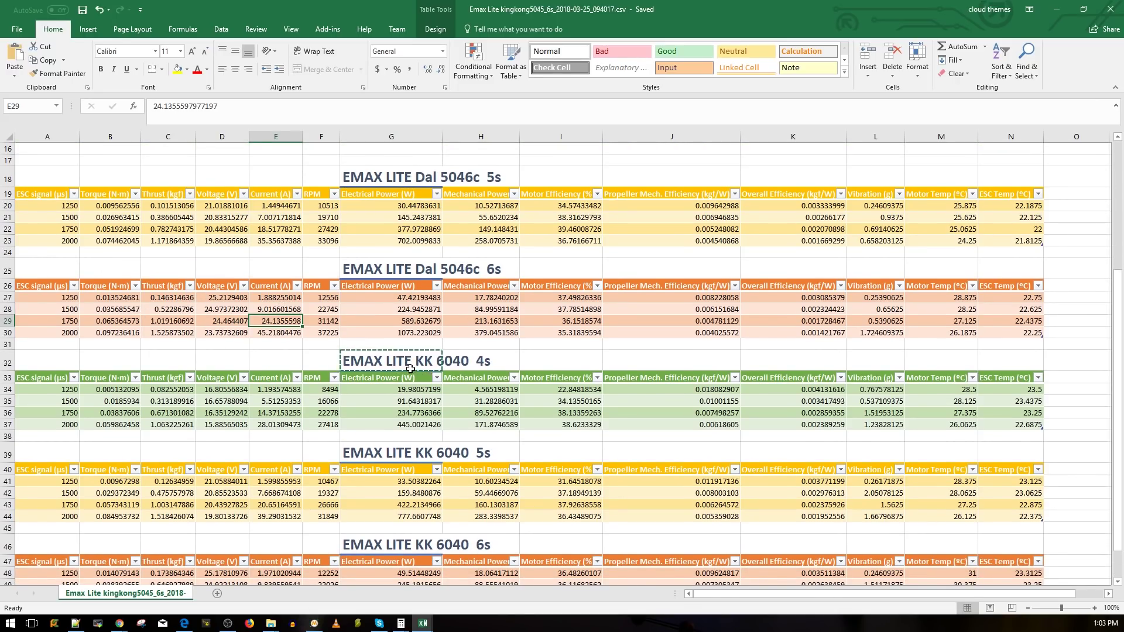
Step: Locate the EMAX LITE KK 6040 result tables for the 4s, 5s and 6s batteries
scroll(414, 402, "down", 2)
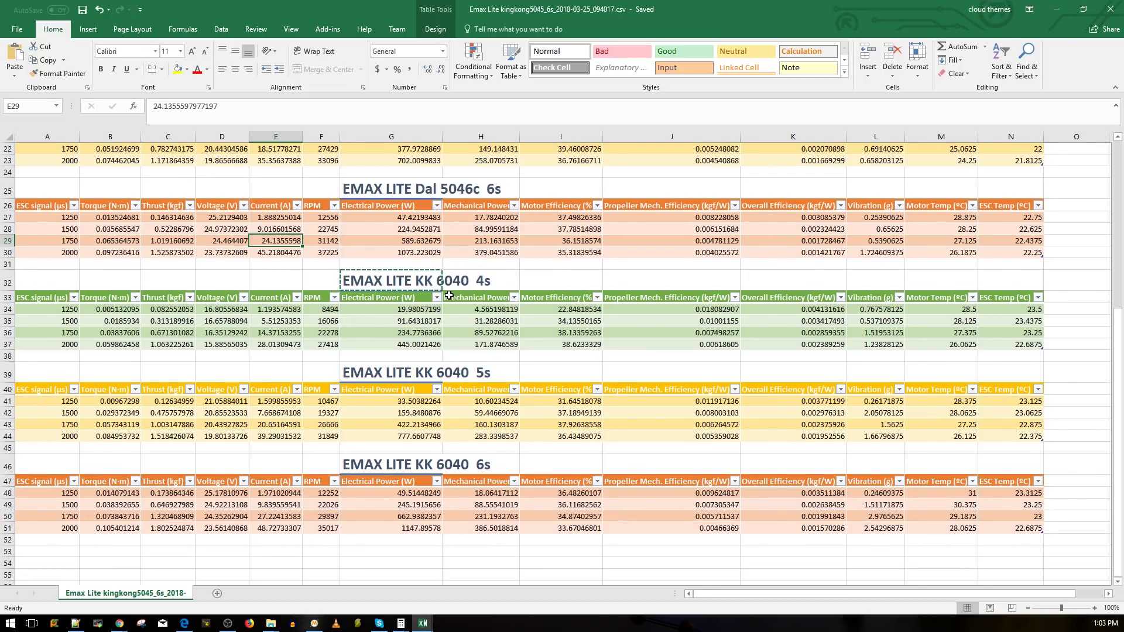
left_click(490, 286)
left_click(500, 377)
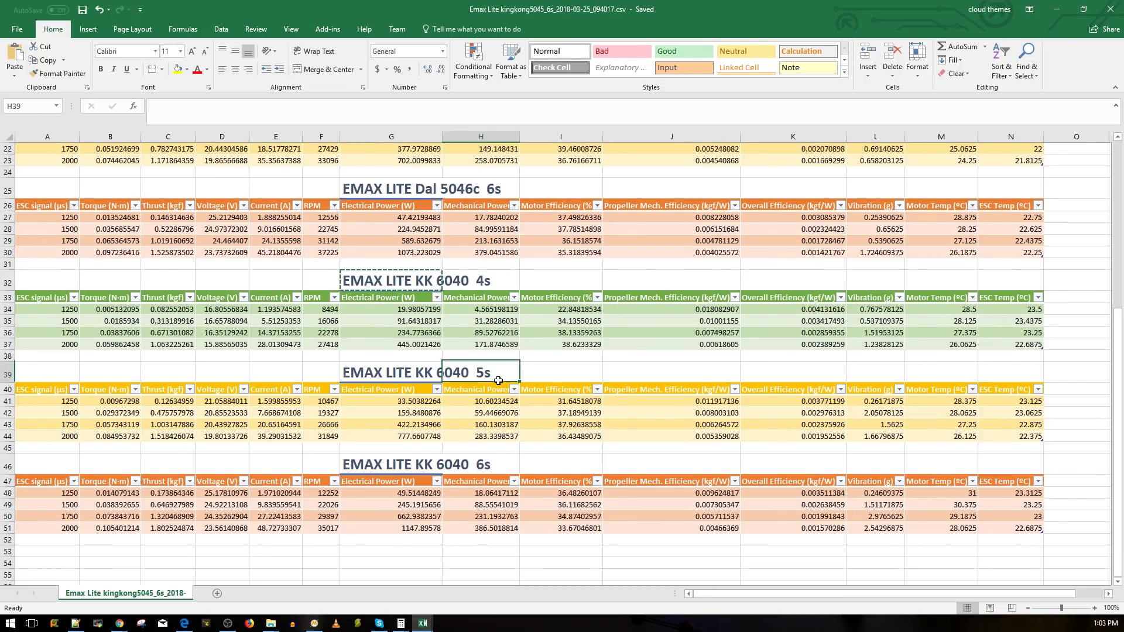
left_click(495, 465)
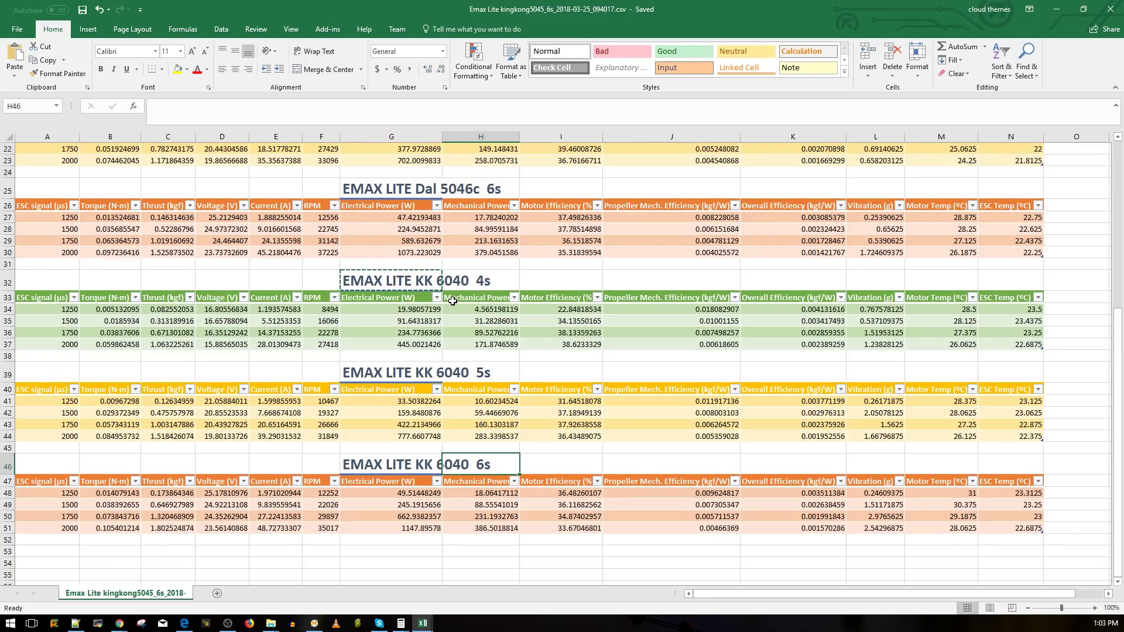
Step: Examine the thrust, current, torque and voltage of the KK 6040 4s test at the 2000 µs ESC signal
left_click(504, 284)
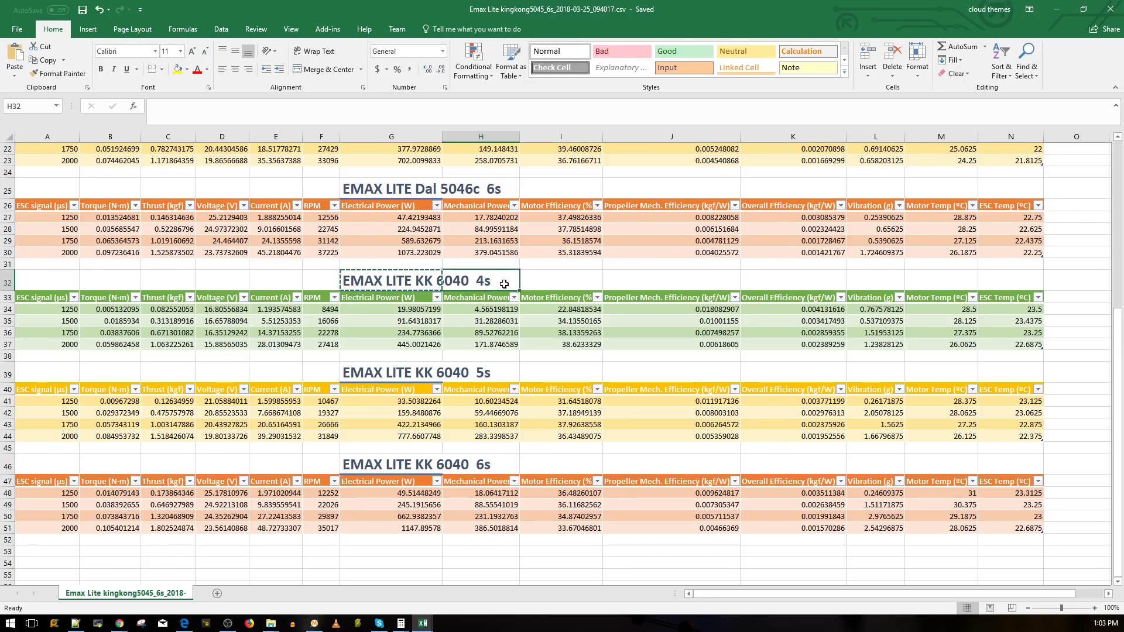
left_click(169, 347)
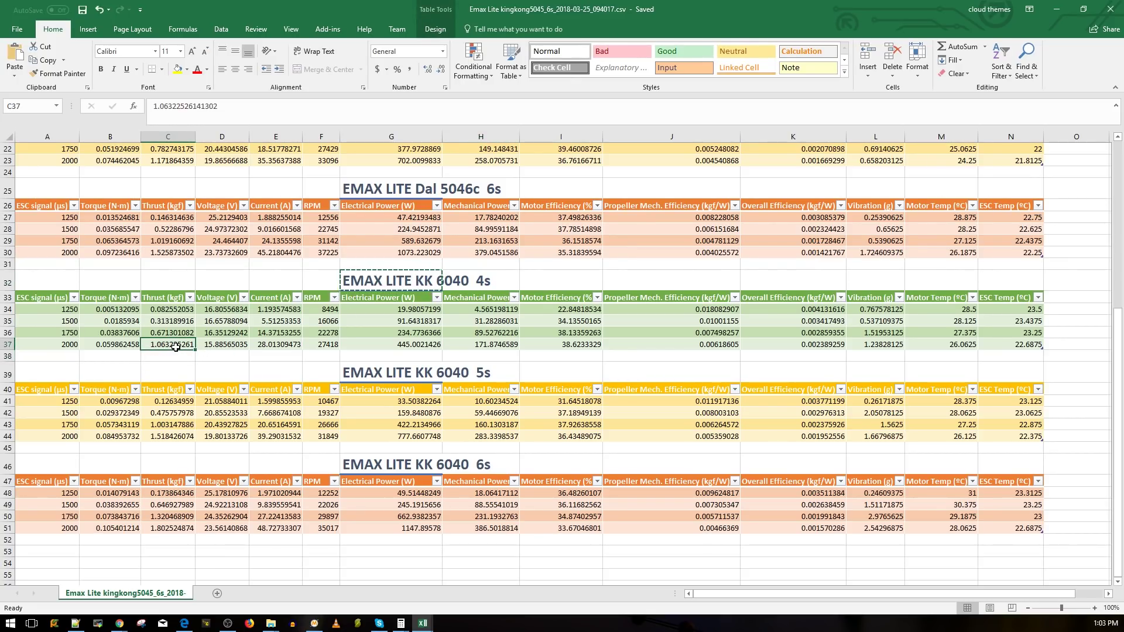
left_click(263, 347)
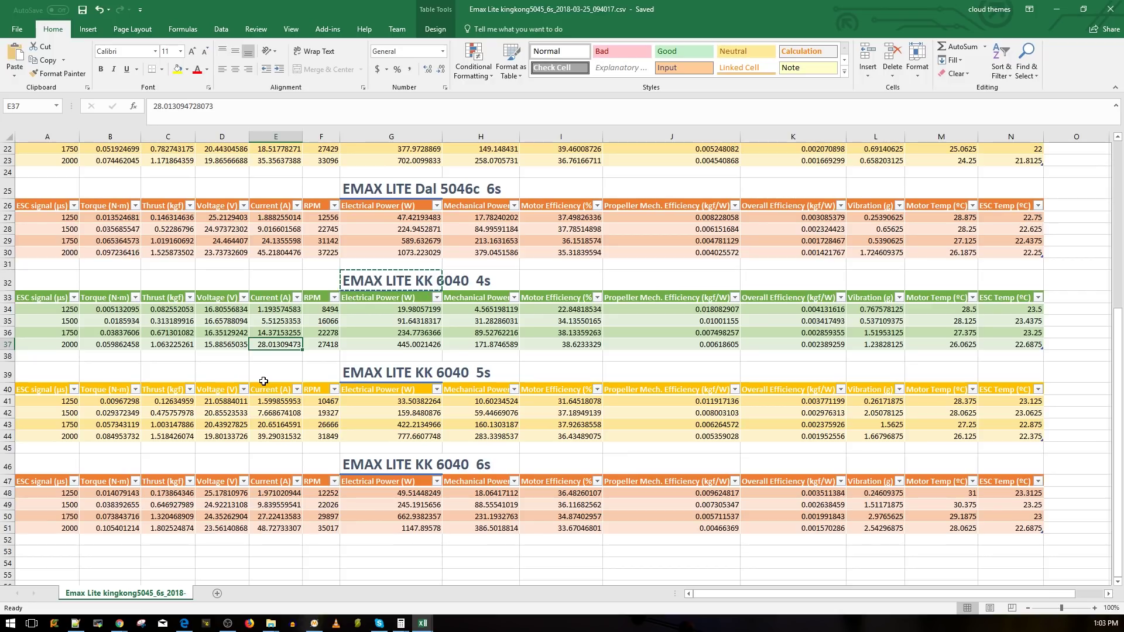
left_click(98, 344)
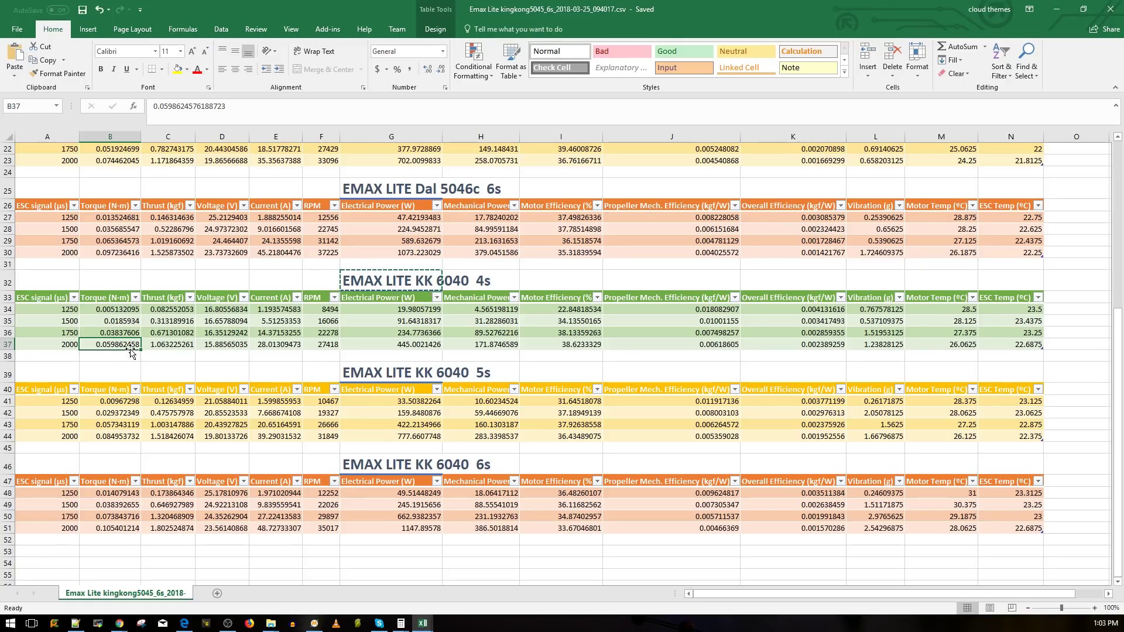
left_click(258, 345)
left_click(222, 345)
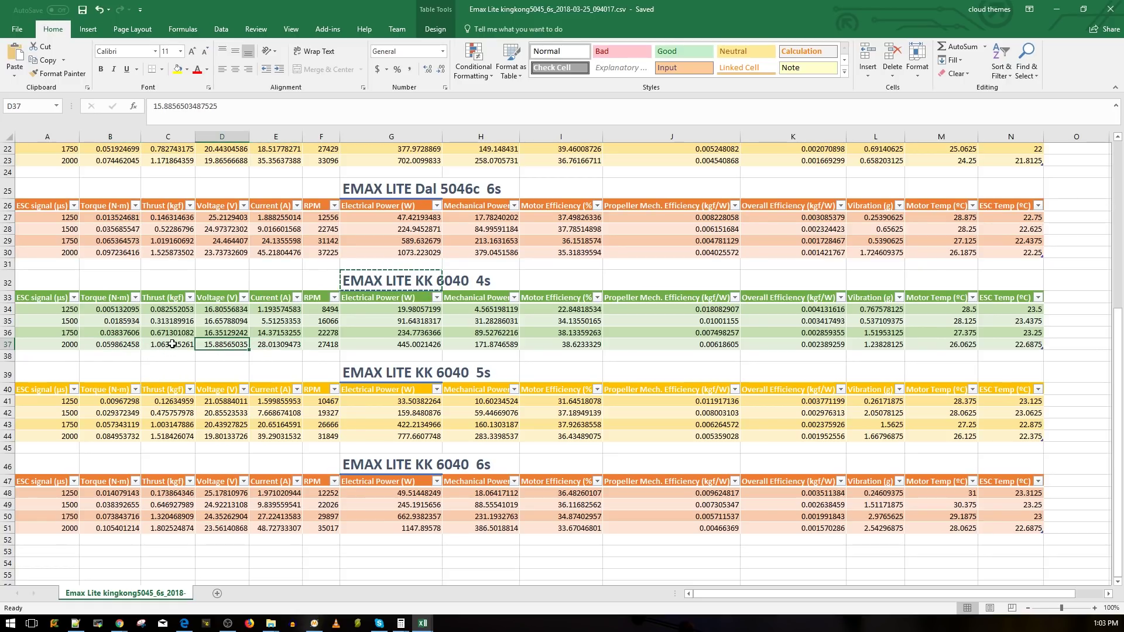
left_click(170, 345)
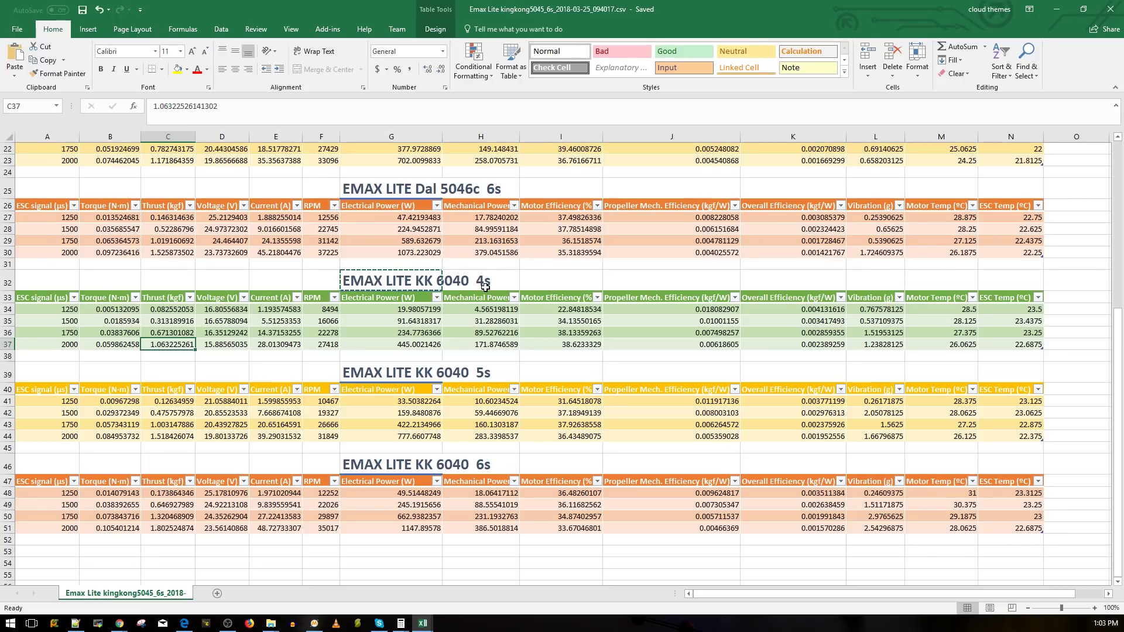
Step: Review the thrust and current of the KK 6040 5s test at the 2000 µs and 1750 µs ESC signals
left_click(479, 373)
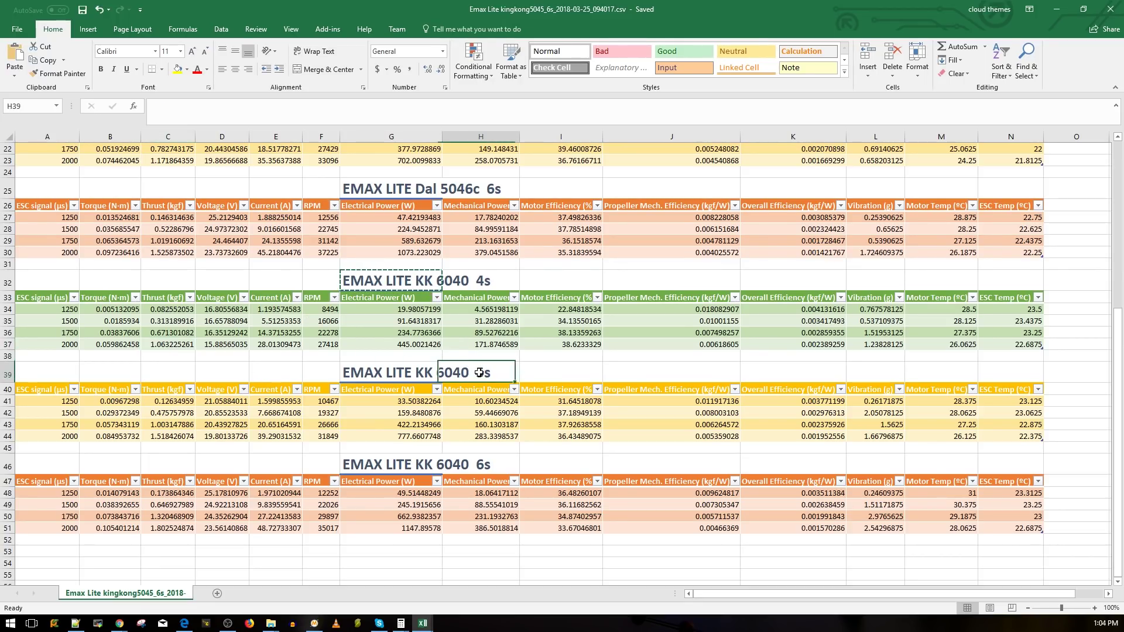
scroll(355, 413, "down", 1)
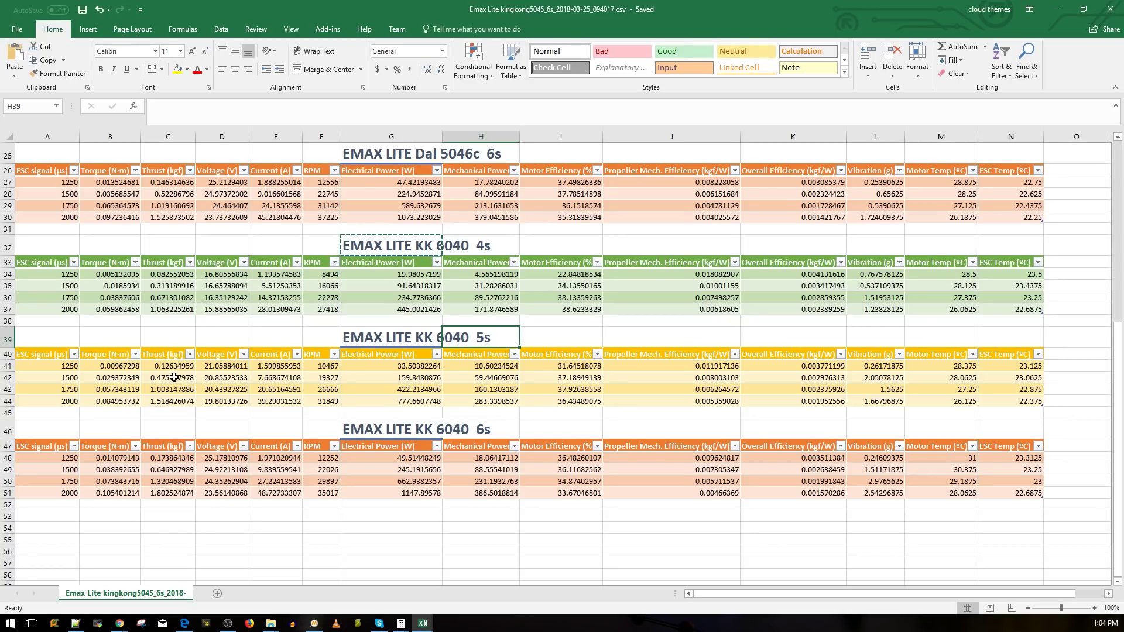
left_click(186, 405)
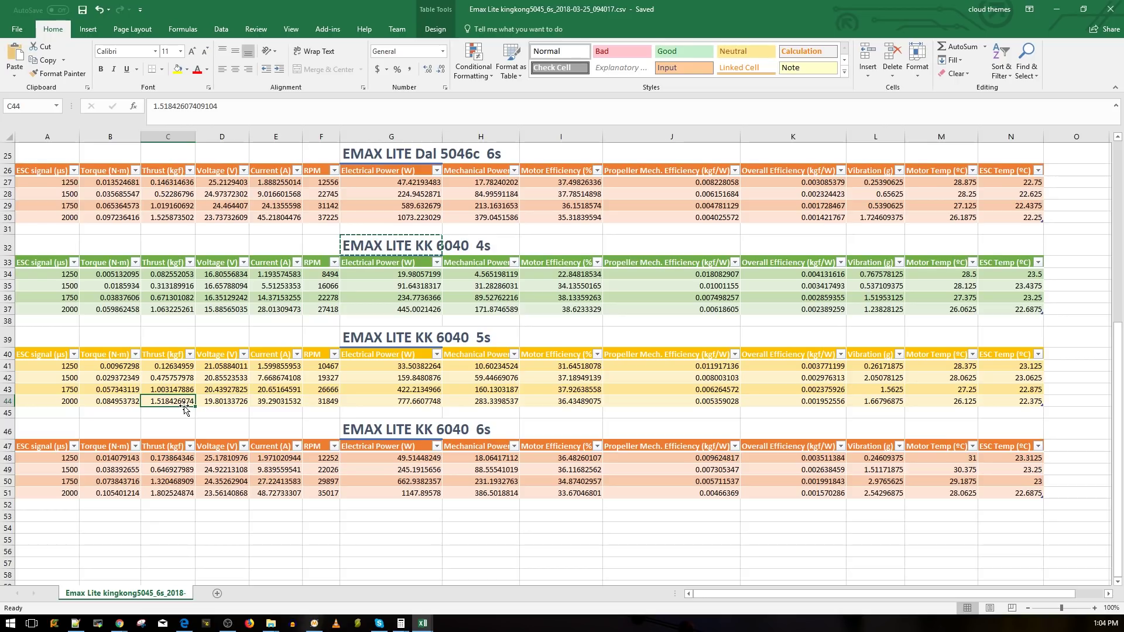
left_click(269, 404)
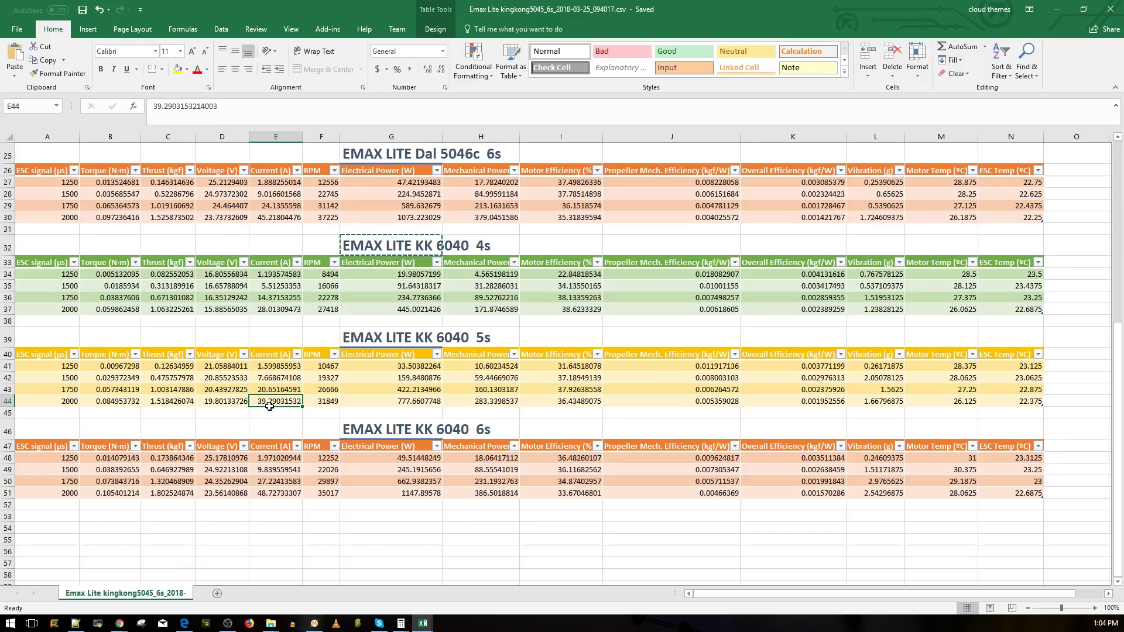
left_click(183, 392)
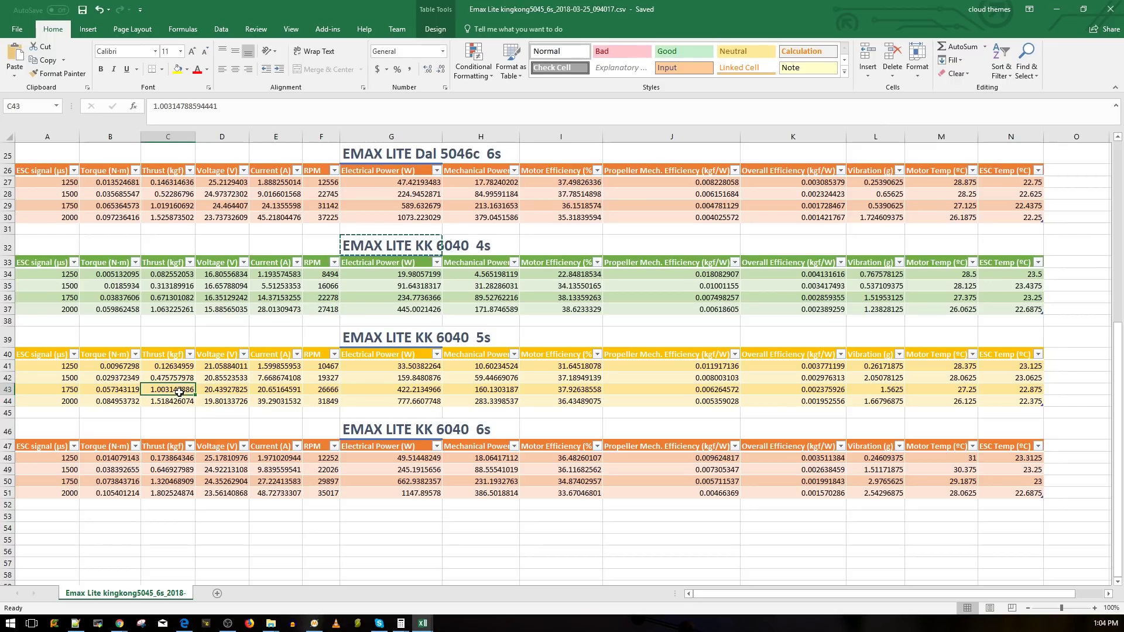
left_click(279, 393)
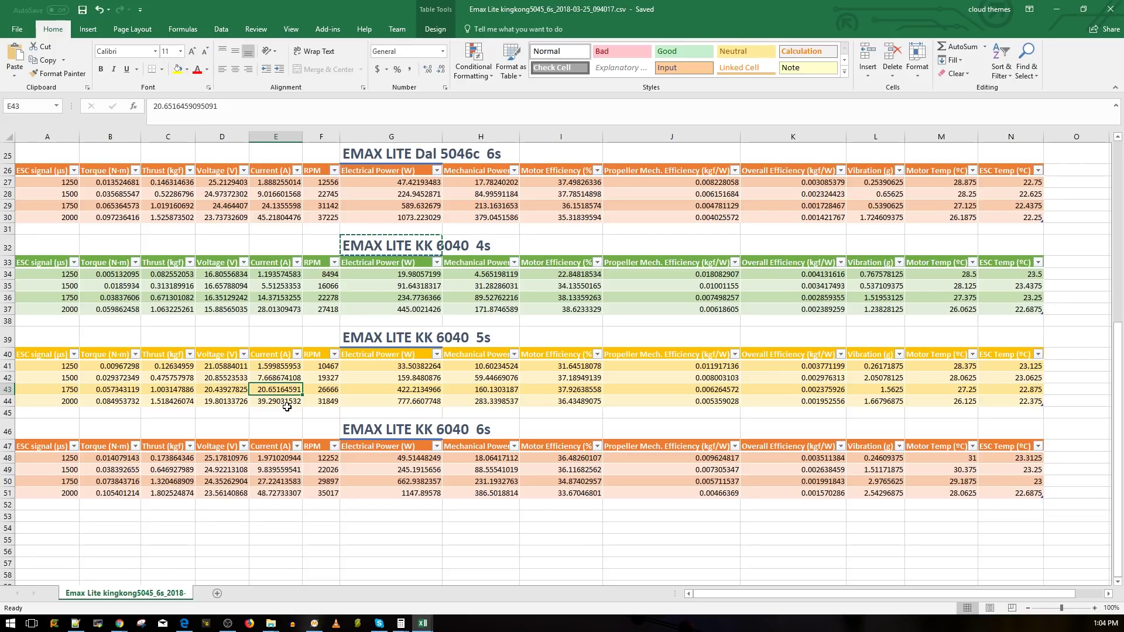
left_click(282, 400)
left_click(280, 395)
left_click(447, 339)
left_click(427, 337)
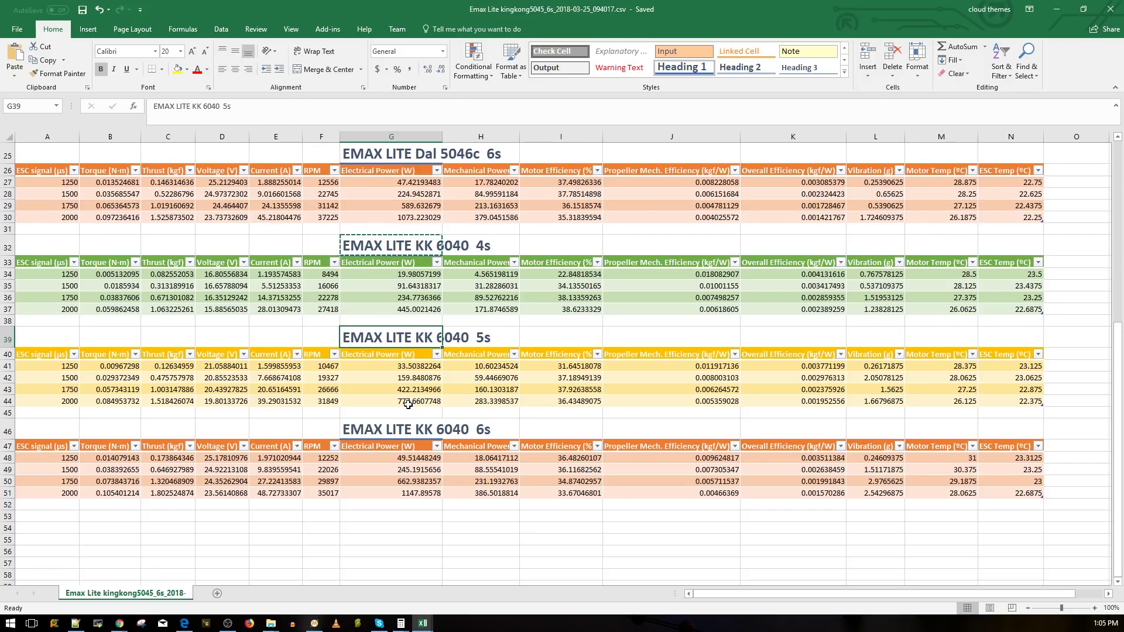
Step: Examine the thrust and current of the KK 6040 6s test at the 2000 µs ESC signal
left_click(393, 432)
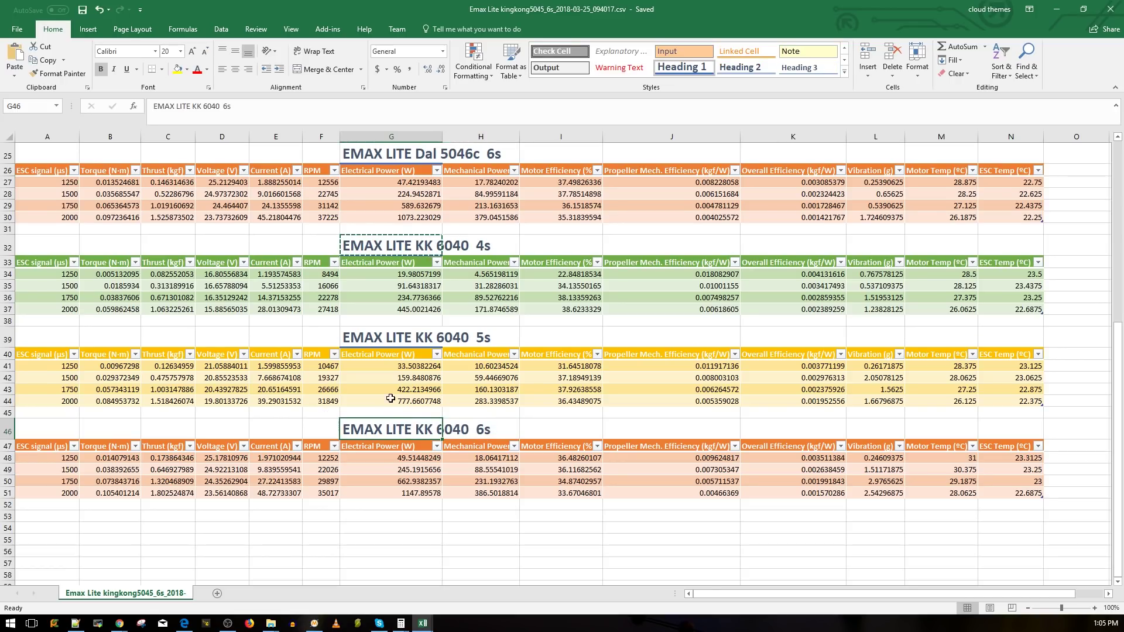
left_click(488, 432)
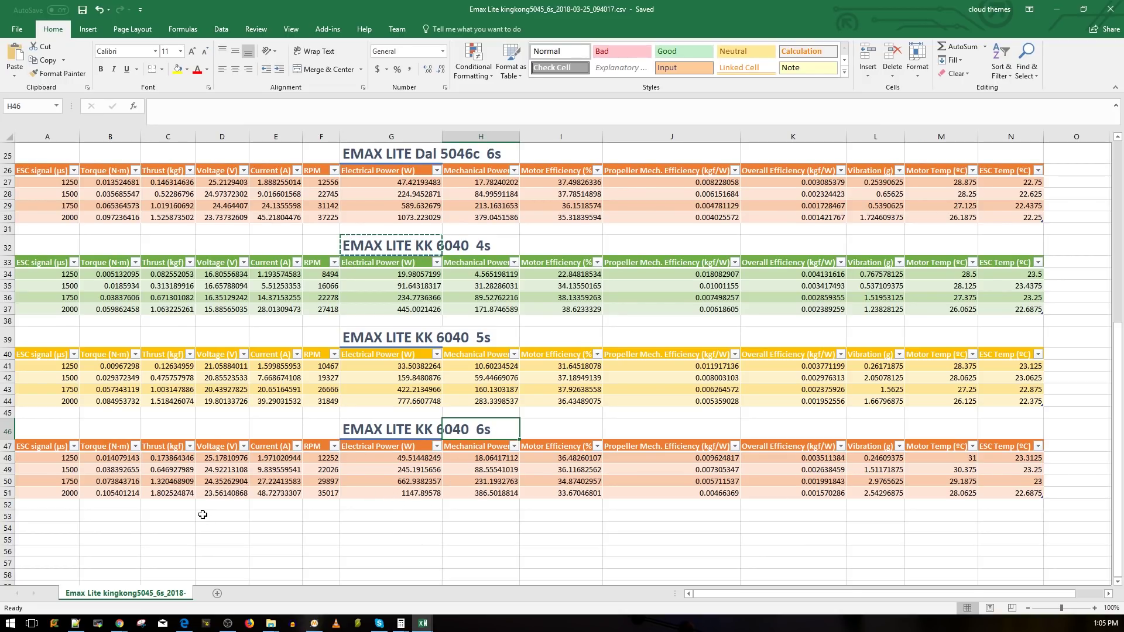
left_click(165, 498)
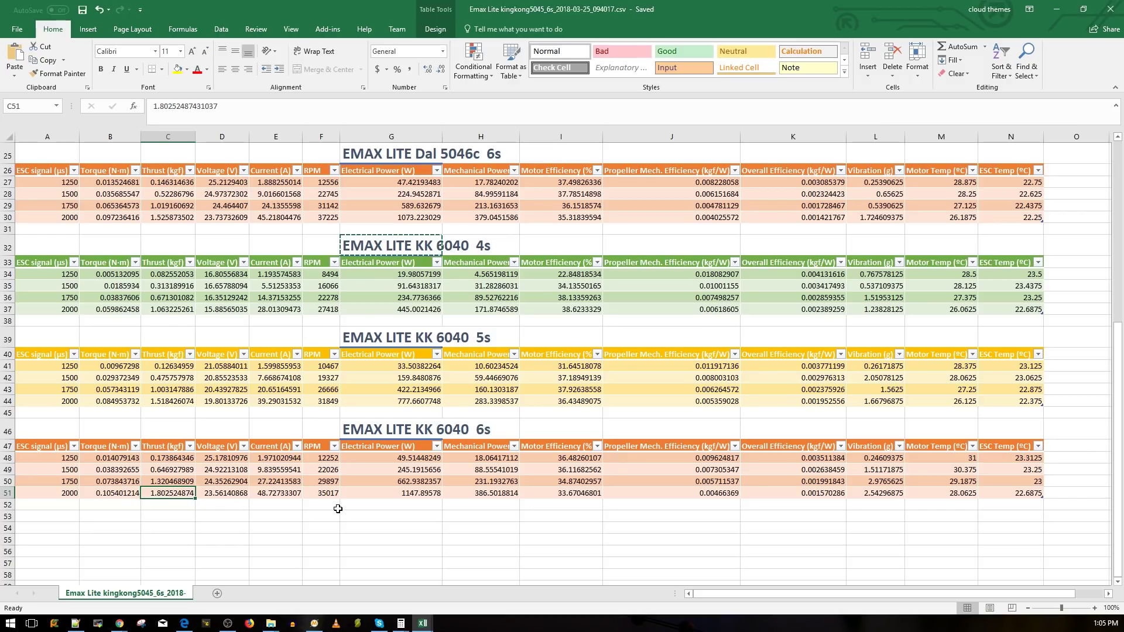
left_click(290, 495)
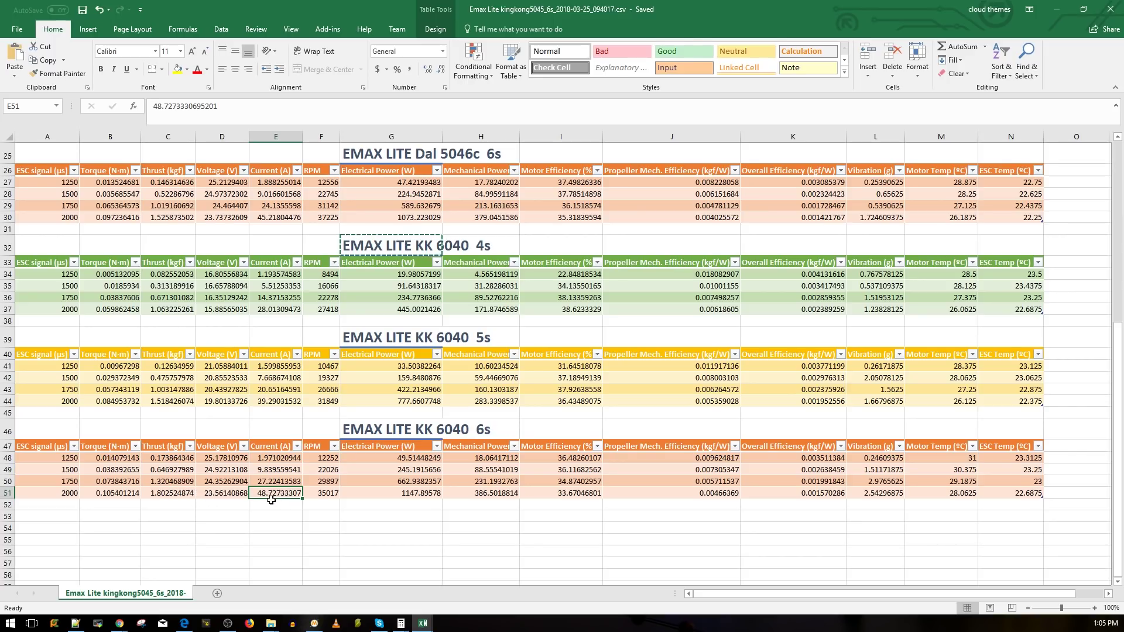
left_click(185, 494)
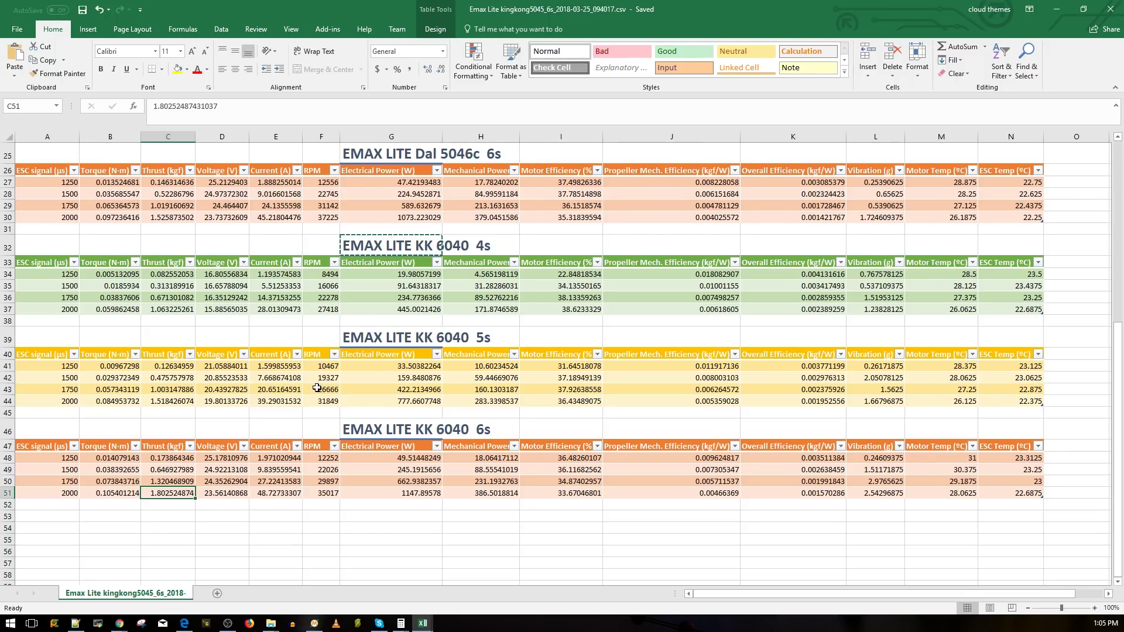
Step: Recheck the KK 6040 5s current and voltage at 1750 µs and 2000 µs, plus the thrust at 2000 µs, for comparison with 6s
left_click(296, 399)
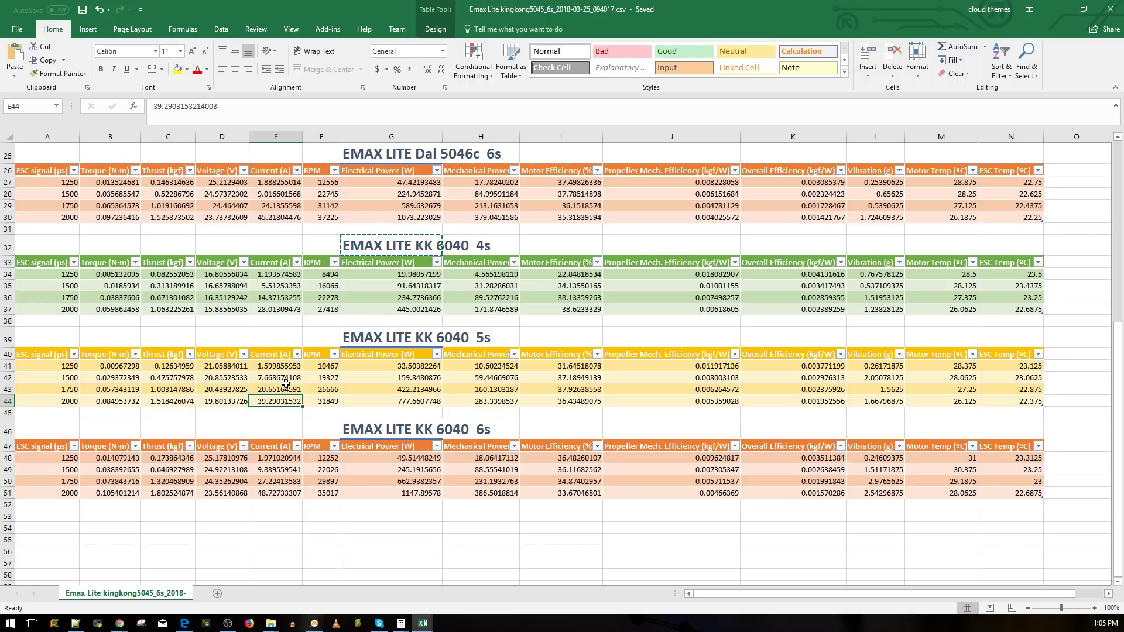
left_click(477, 343)
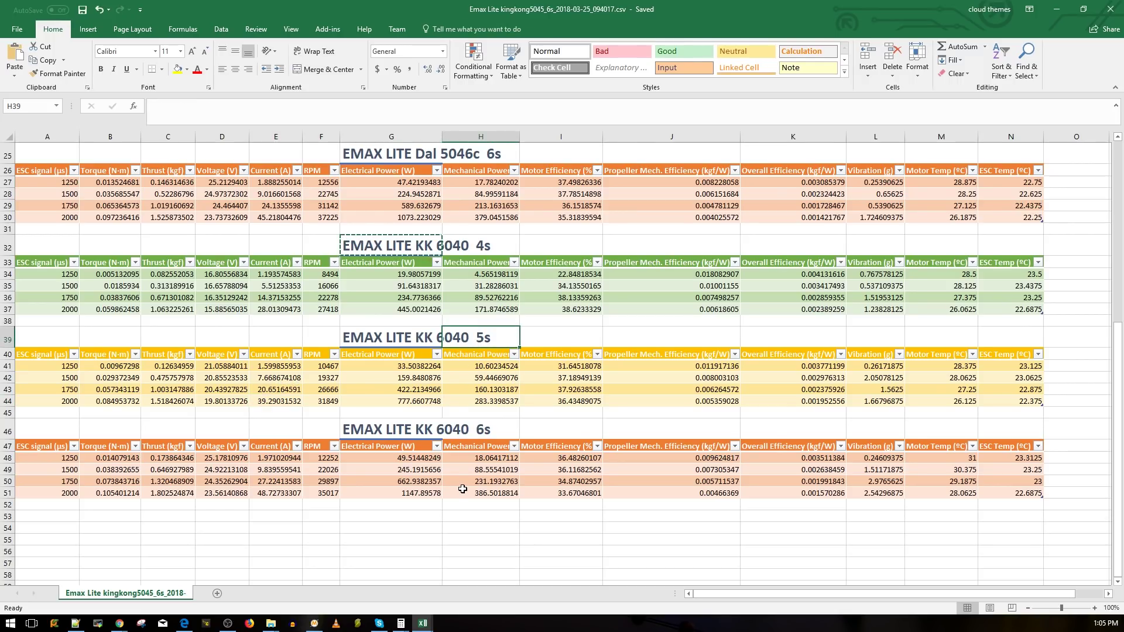
left_click(279, 402)
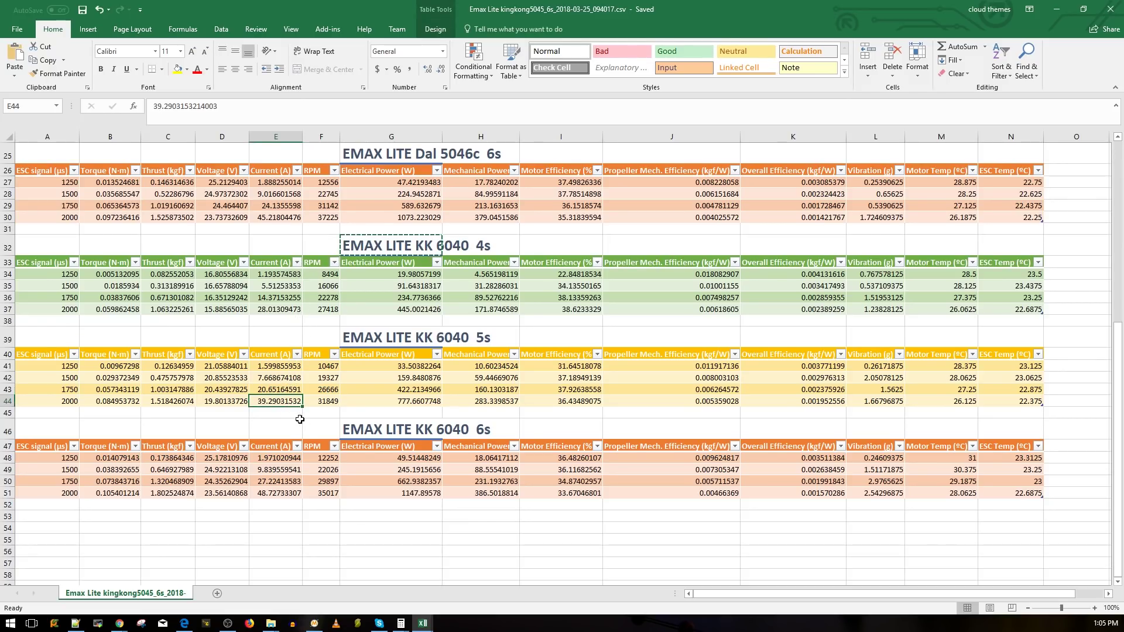
left_click(281, 390)
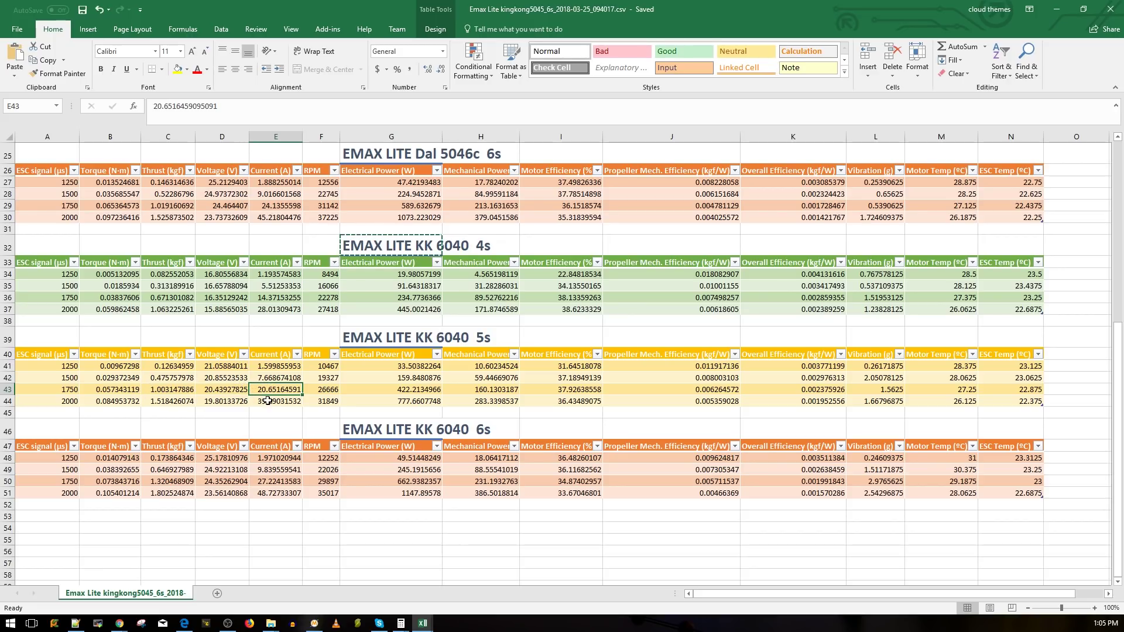
left_click(298, 403)
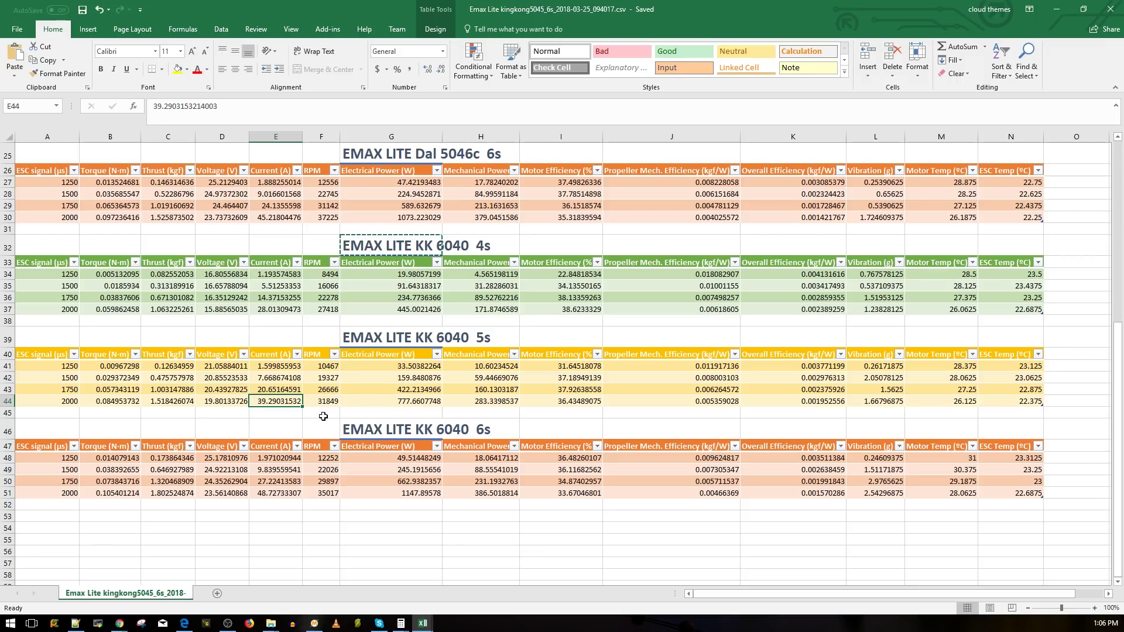
left_click(235, 400)
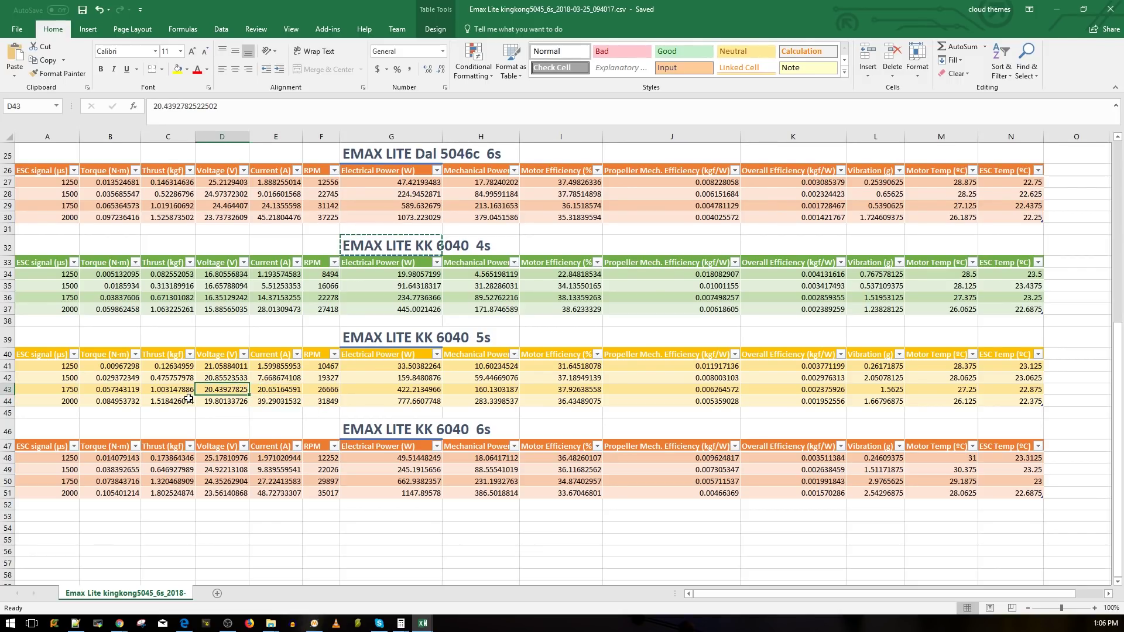
left_click(189, 400)
left_click(224, 403)
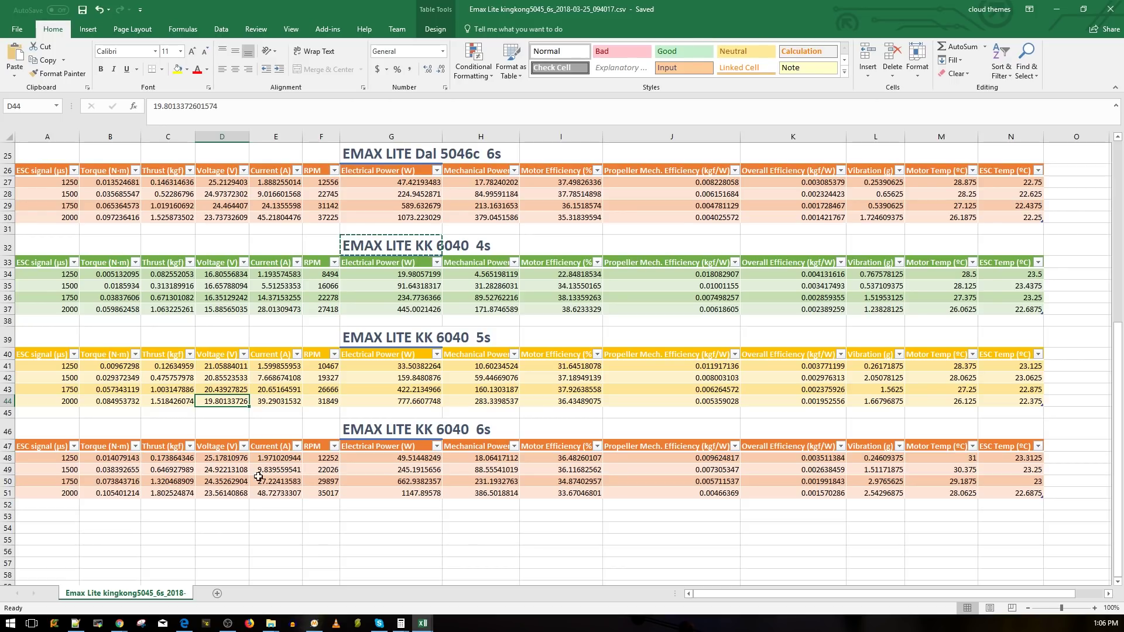
Step: Return to the KK 6040 6s table and check its current at the 1750 µs and 2000 µs ESC signals
left_click(295, 485)
left_click(294, 495)
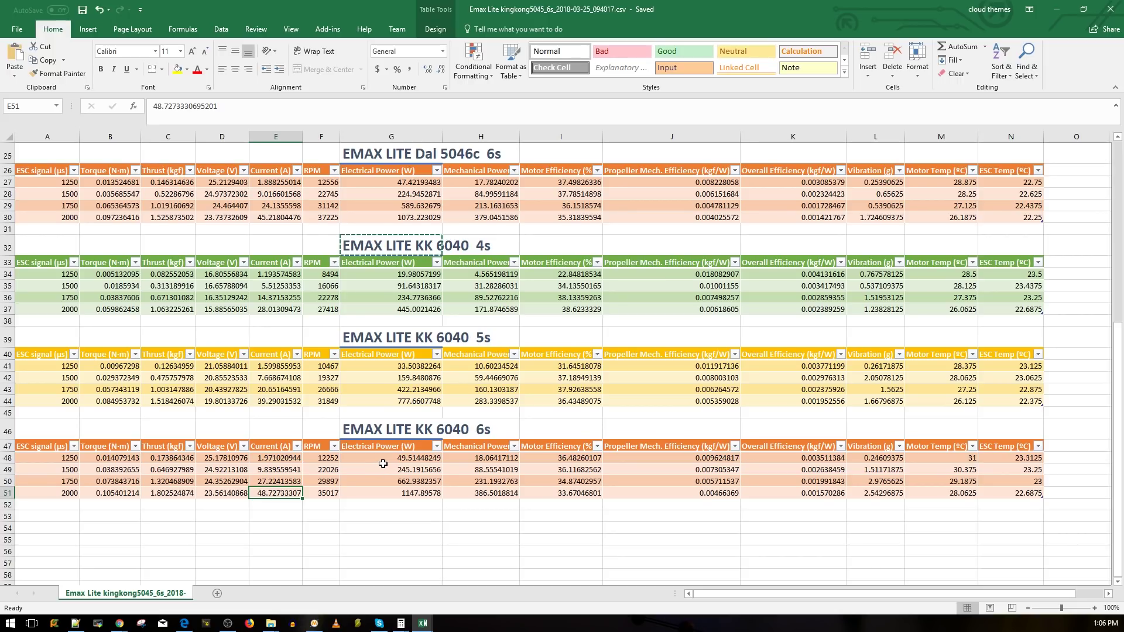
left_click(431, 427)
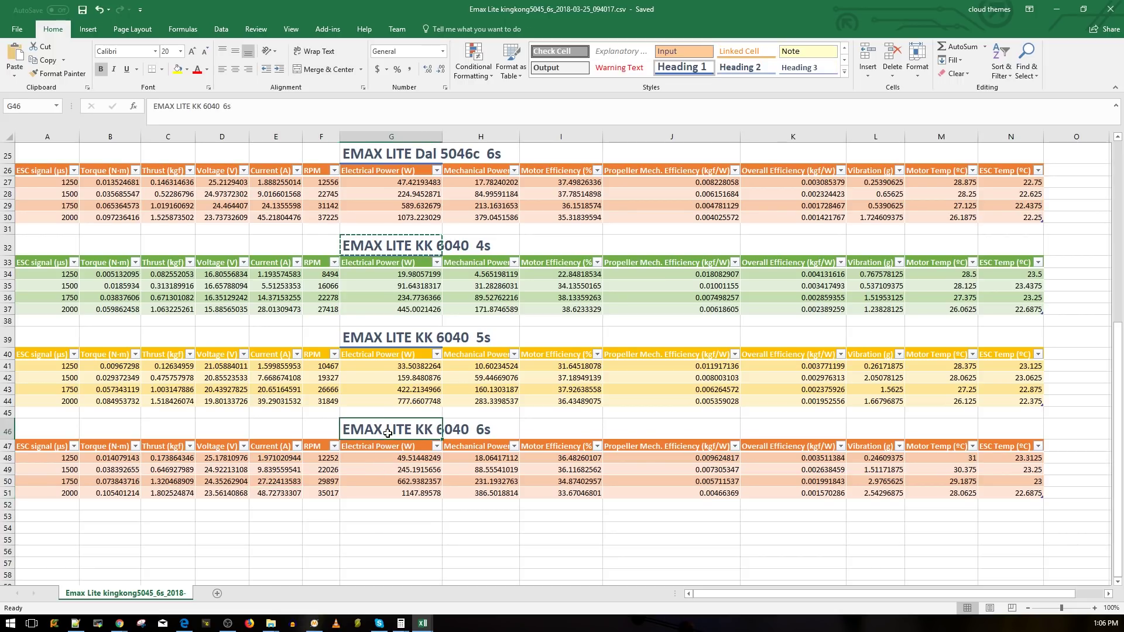
left_click(454, 428)
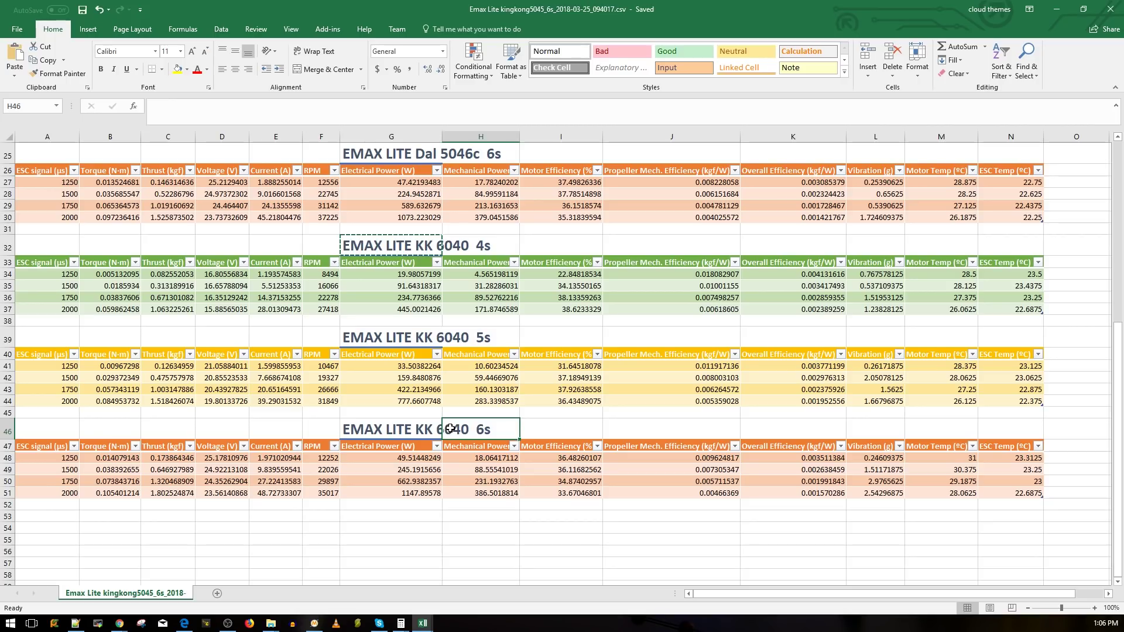
left_click(267, 494)
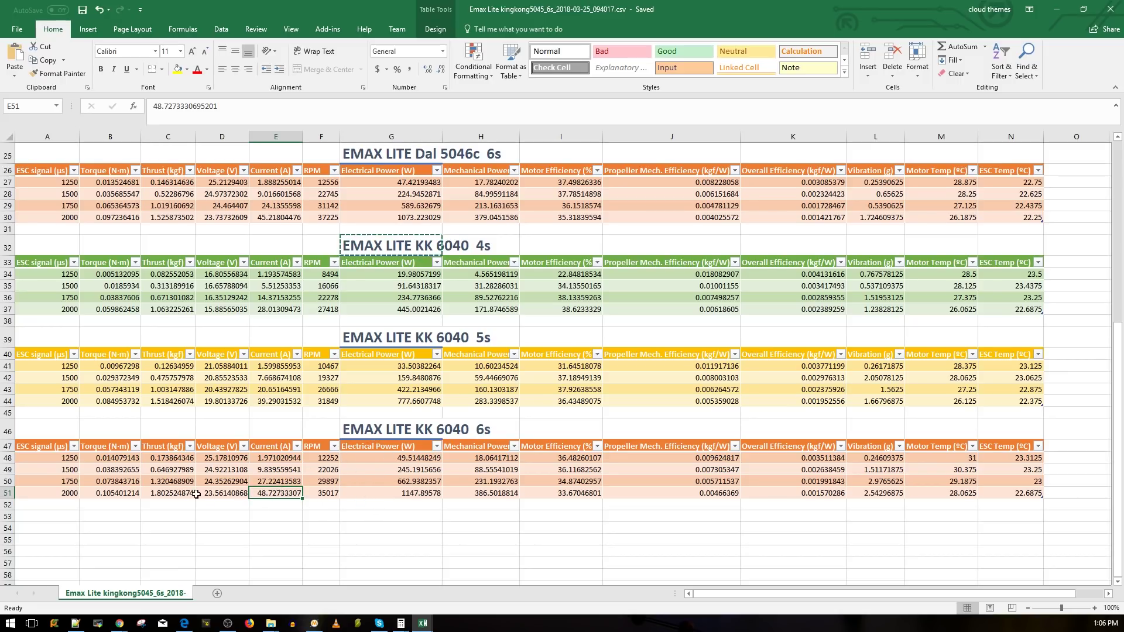
Step: Compare the KK 6040 6s thrust and current at the 2000 µs ESC signal with the KK 6040 5s thrust
left_click(171, 495)
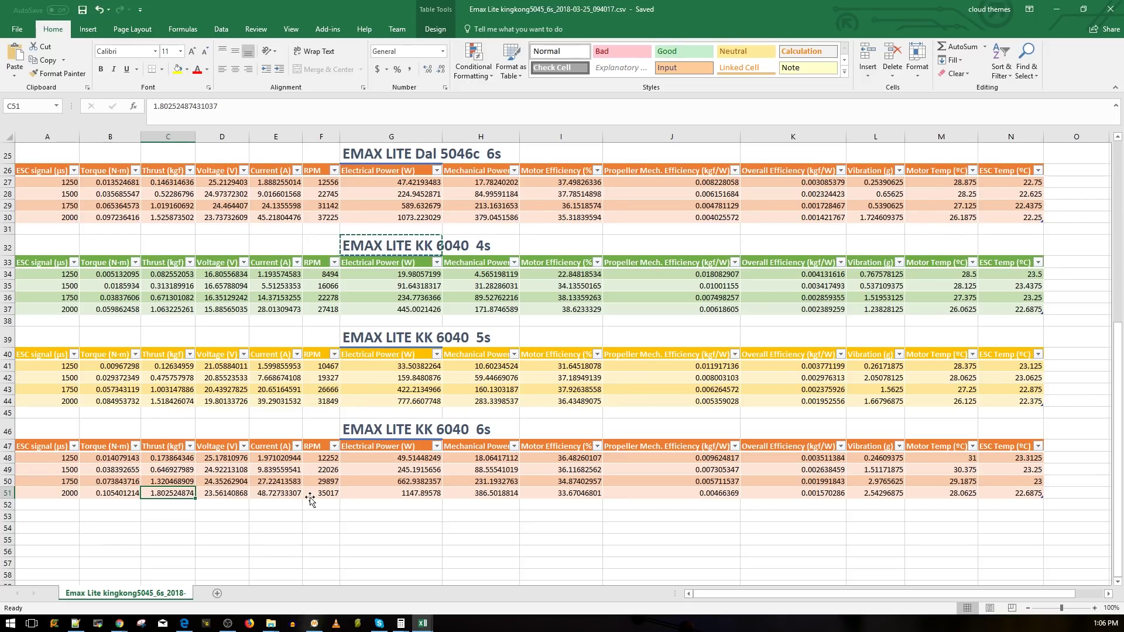
left_click(284, 492)
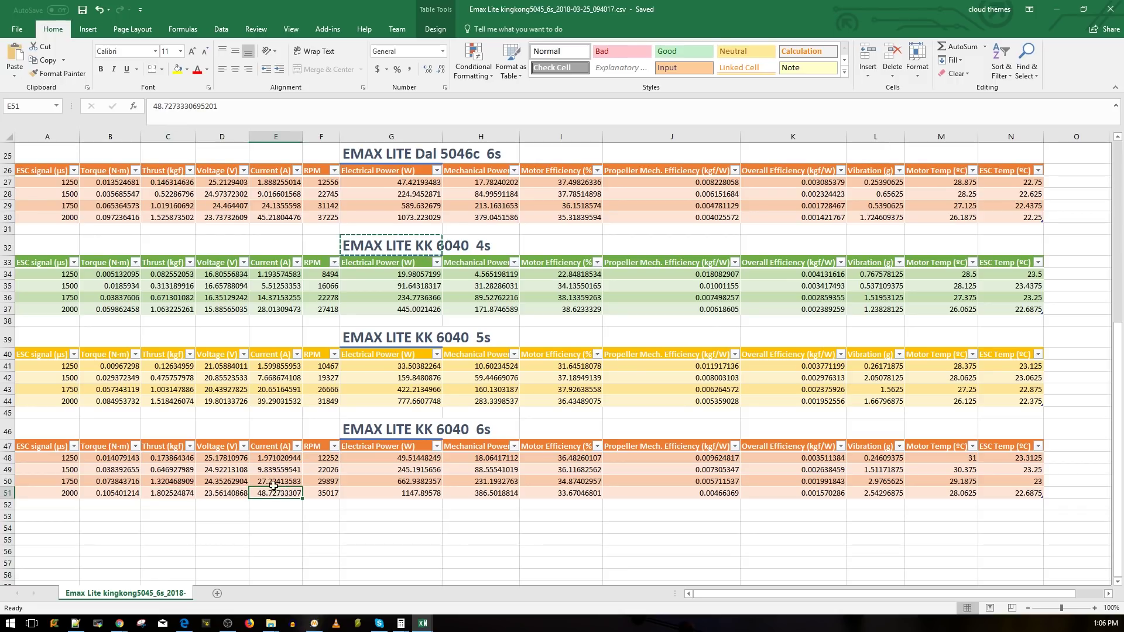
left_click(161, 400)
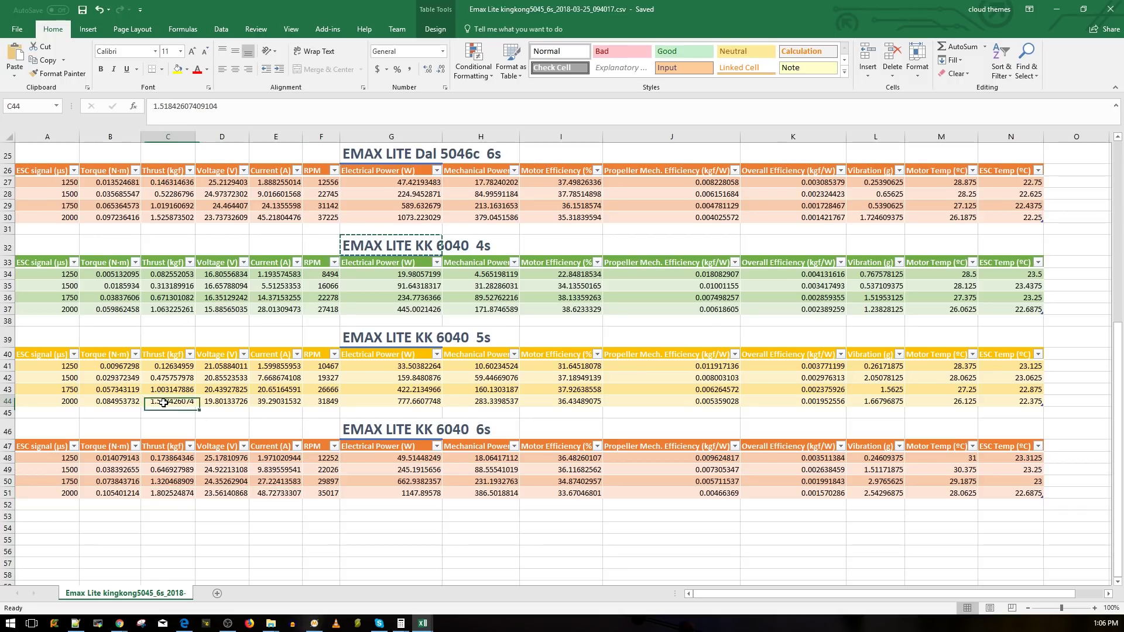
left_click(328, 392)
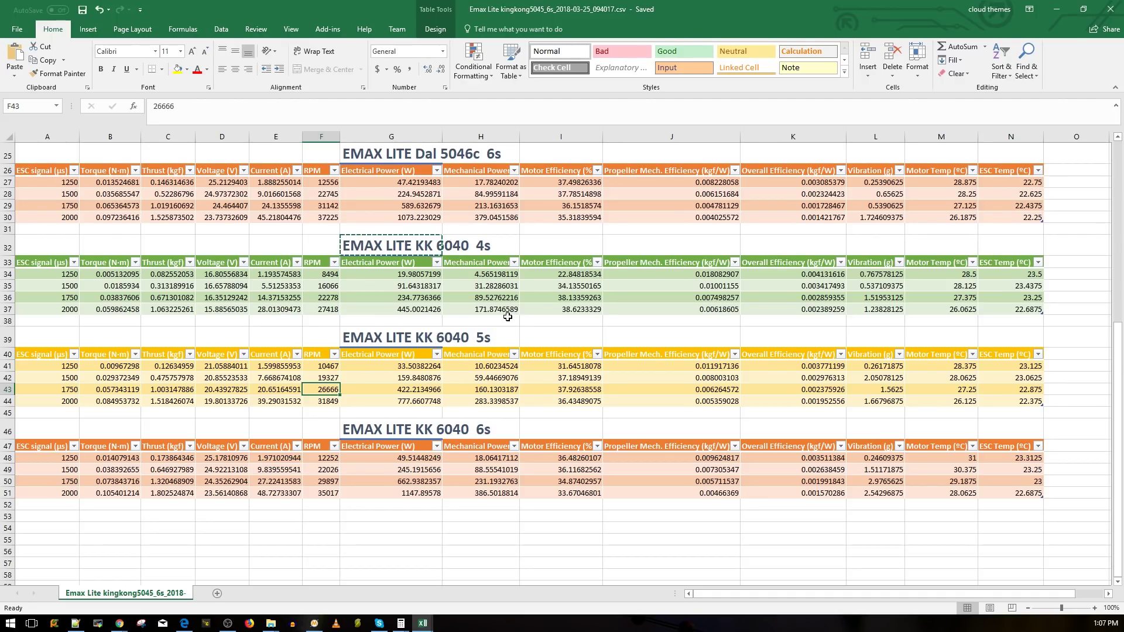
Step: Look over the KK 5045, Dal 5046c and KK 6040 tables, and check the KK 6040 5s current and voltage at 2000 µs
scroll(382, 419, "up", 8)
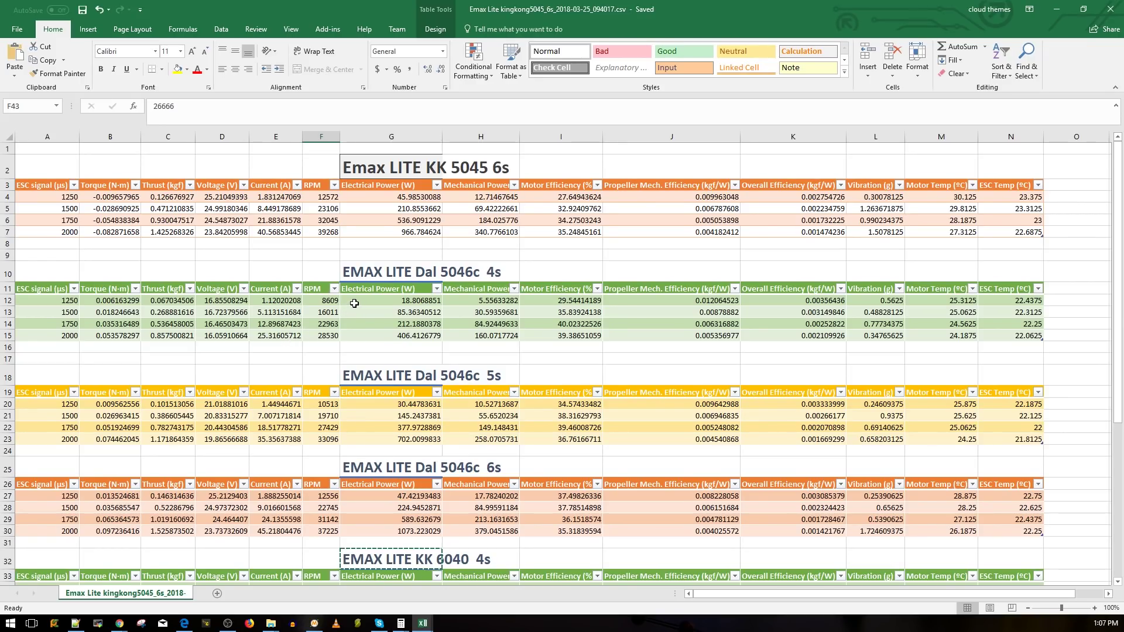
scroll(356, 304, "down", 3)
scroll(363, 300, "down", 3)
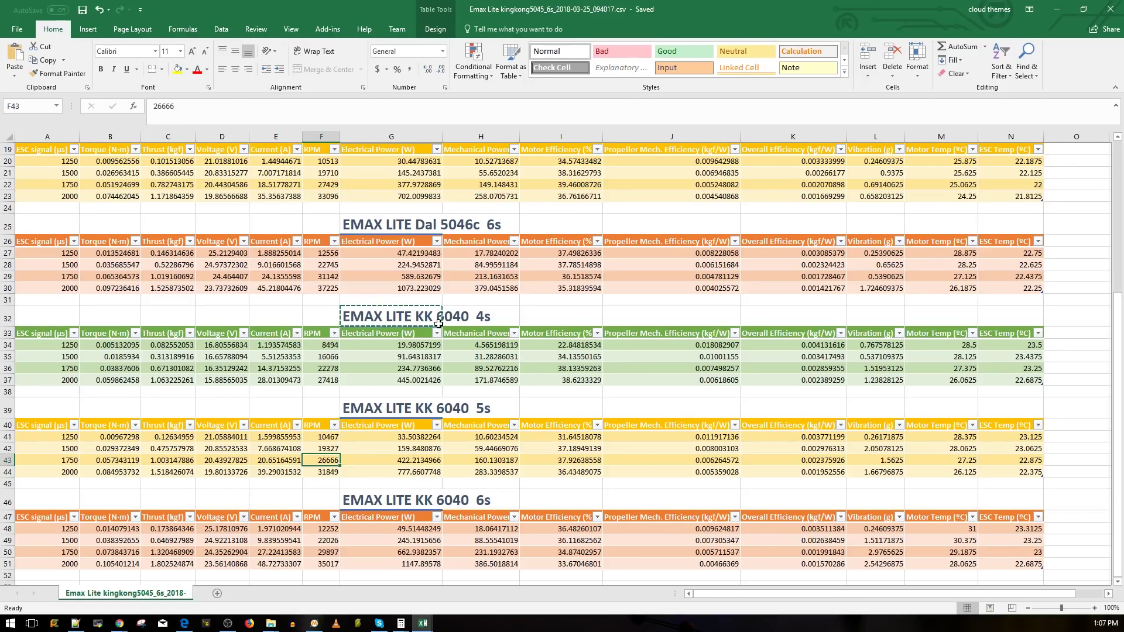
scroll(445, 328, "up", 1)
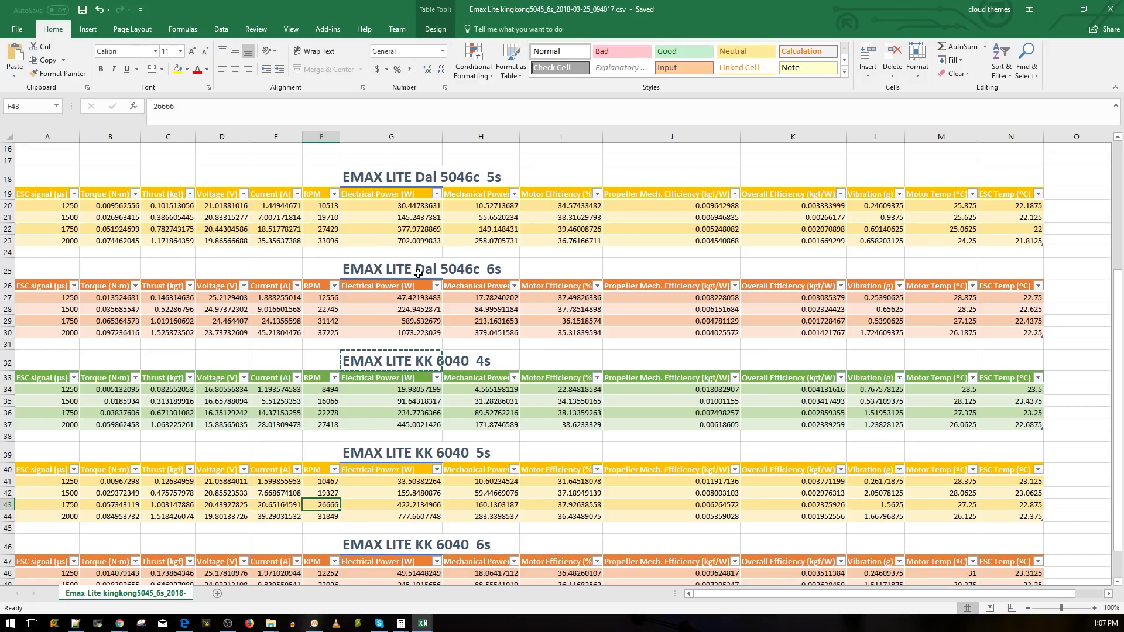
scroll(346, 288, "down", 3)
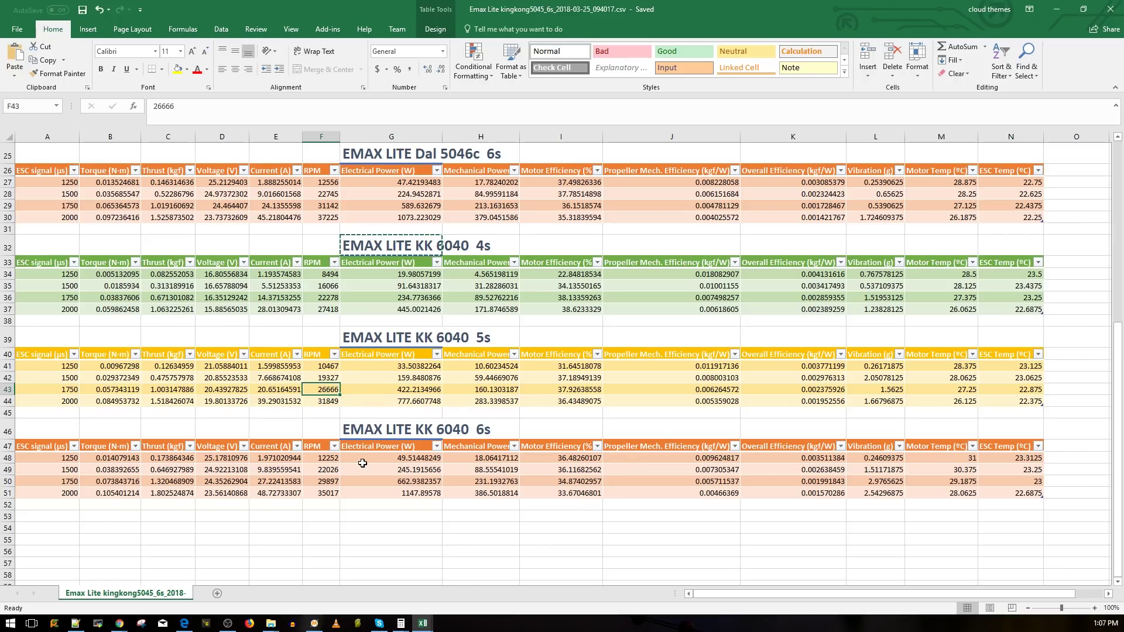
left_click(336, 401)
left_click(276, 401)
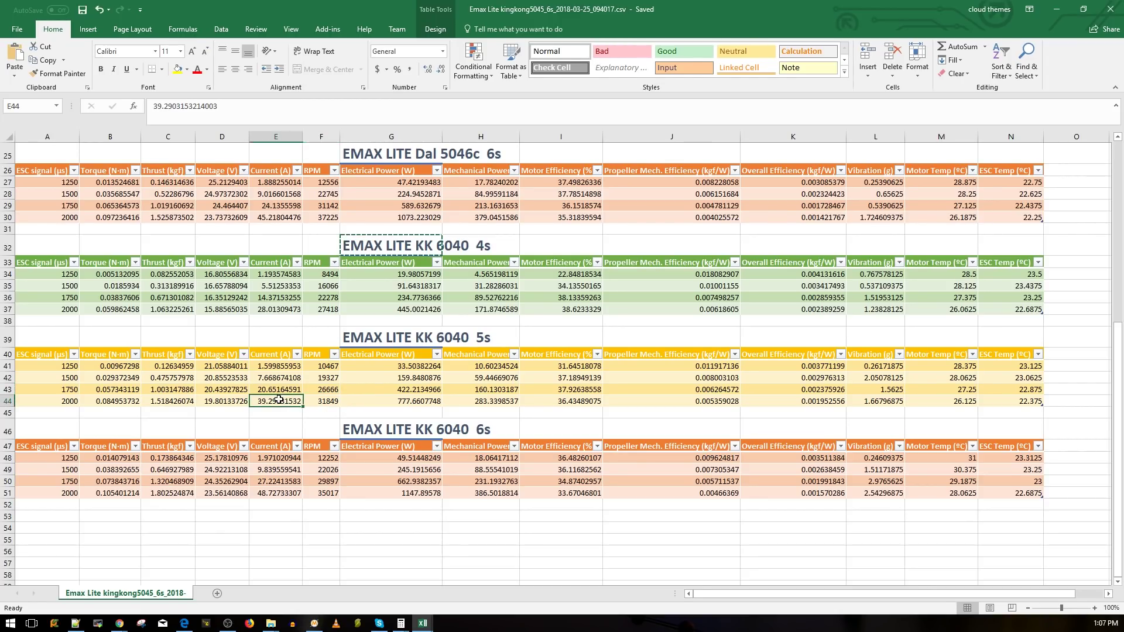
left_click(226, 402)
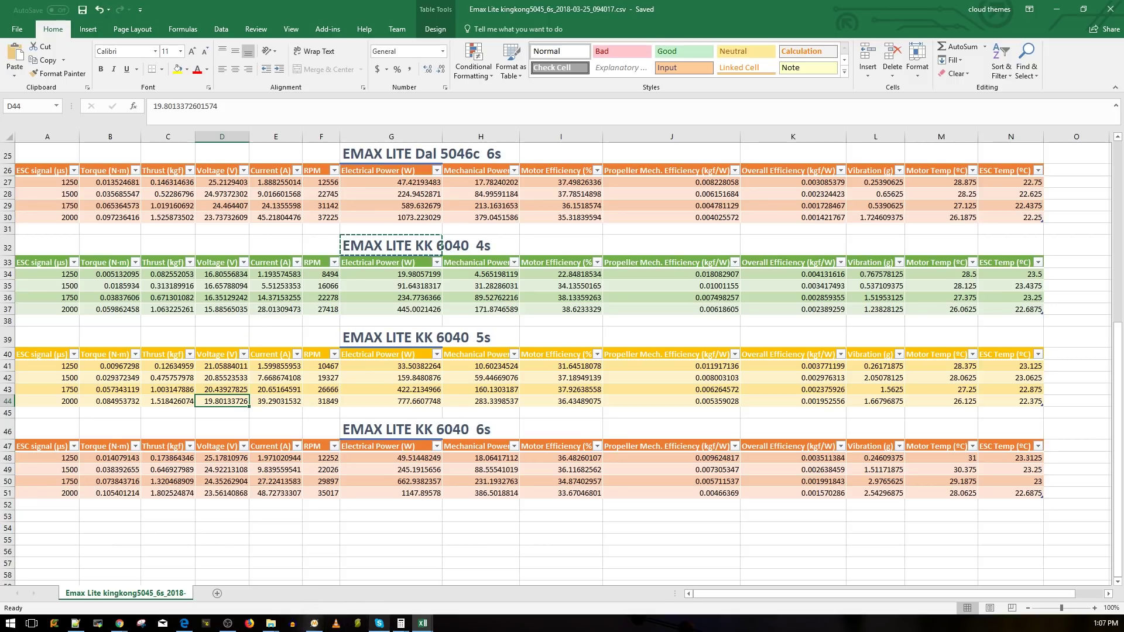
left_click(75, 623)
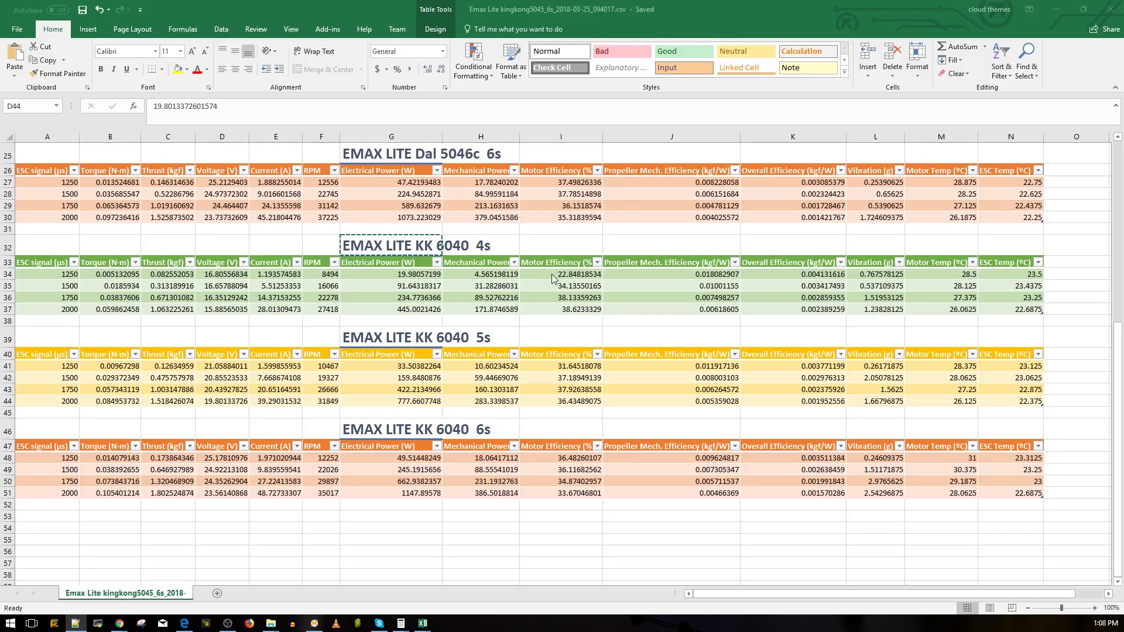
key("alt+Tab")
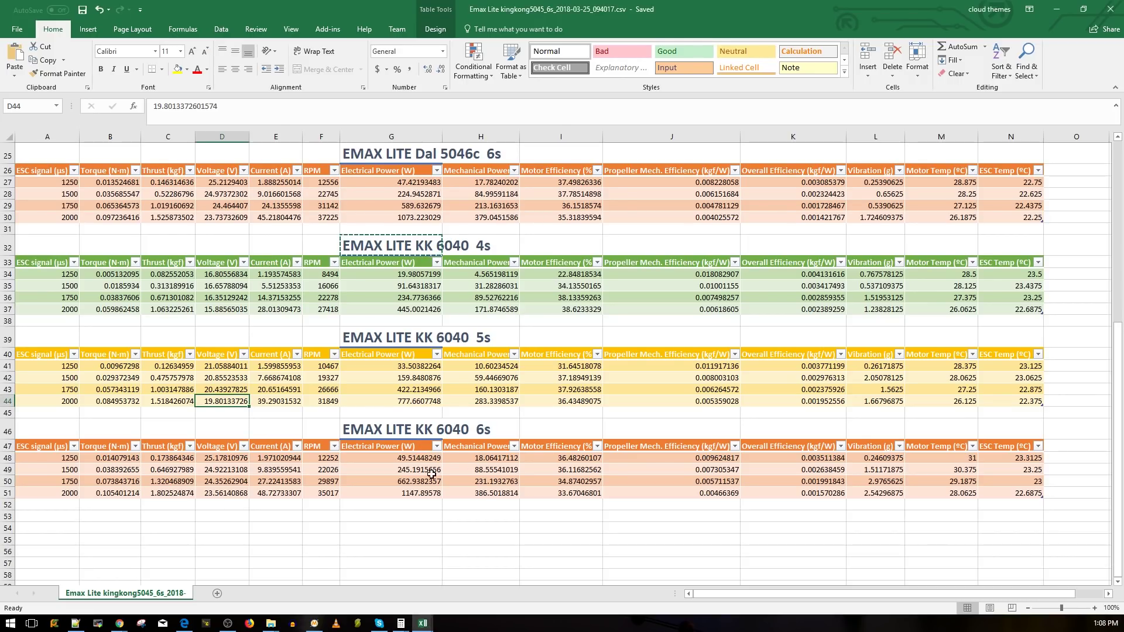
Step: Skim the test tables again and locate the EMAX LITE KK 6040 5s results
scroll(433, 476, "up", 10)
scroll(436, 476, "down", 9)
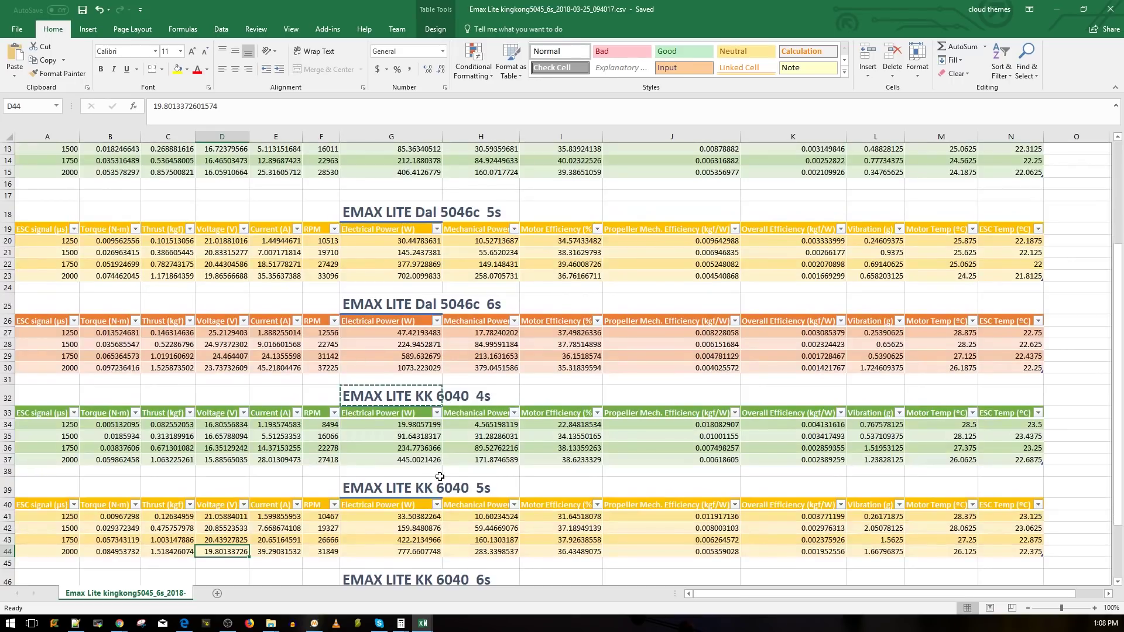
left_click(400, 375)
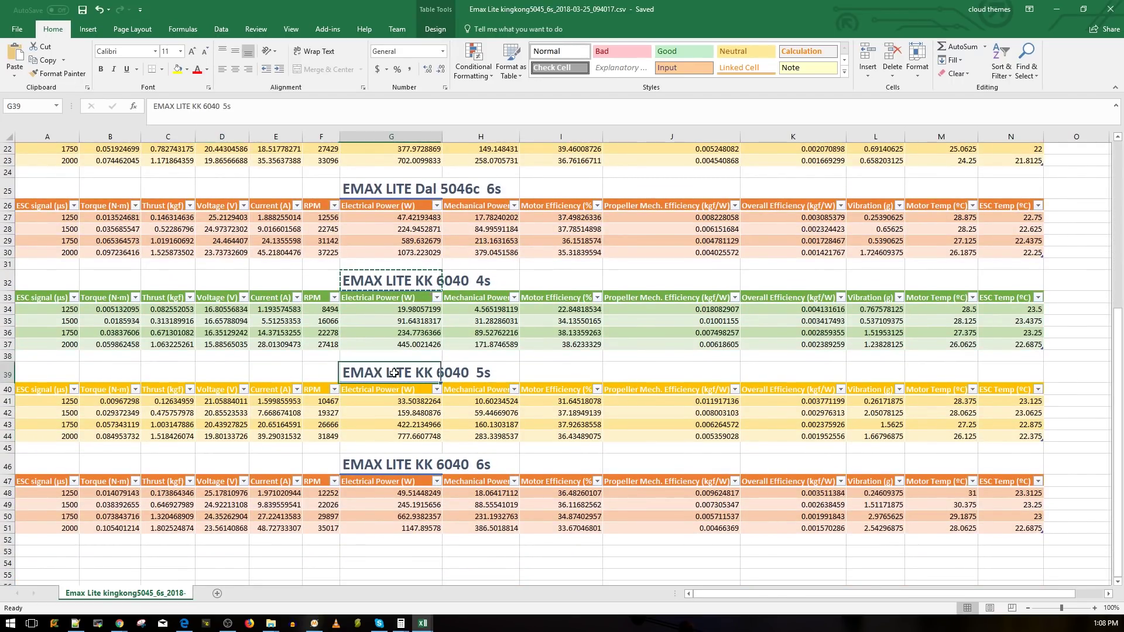
left_click(498, 374)
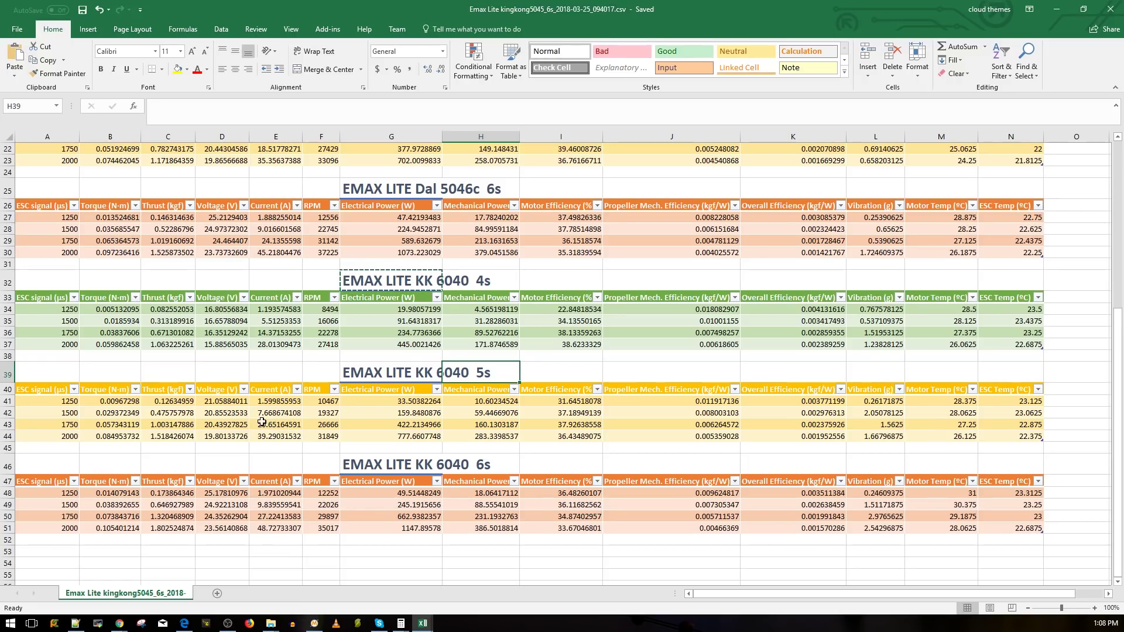
Step: Compare the KK 6040 4s current at 1750 µs and 2000 µs with the 5s table, selecting all 5s torque, thrust and voltage readings
left_click(363, 308)
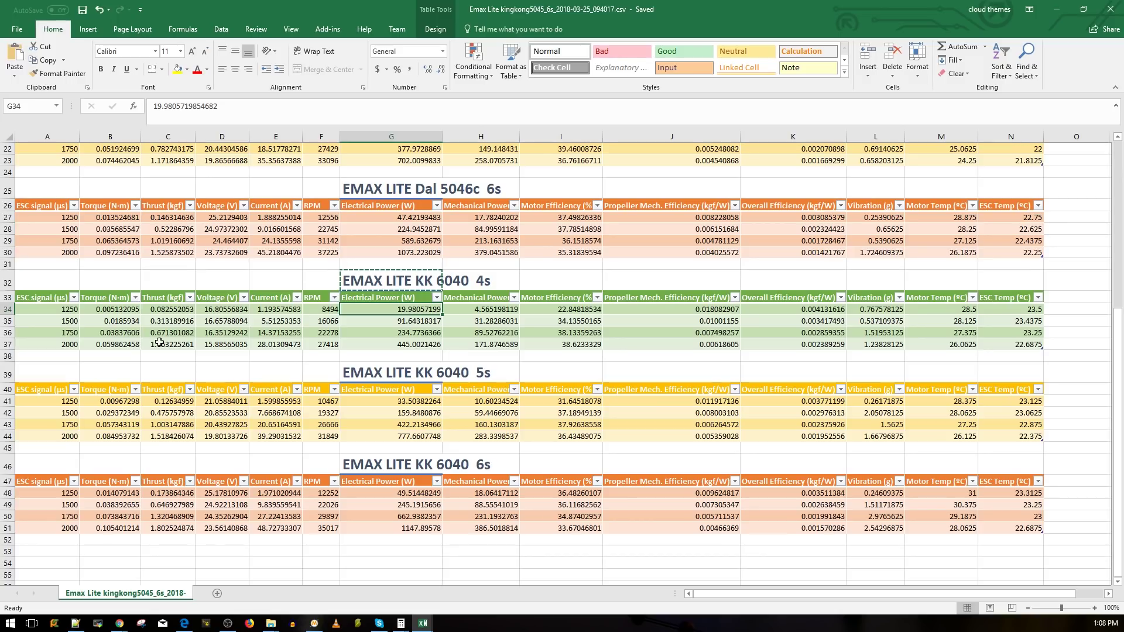
left_click(298, 332)
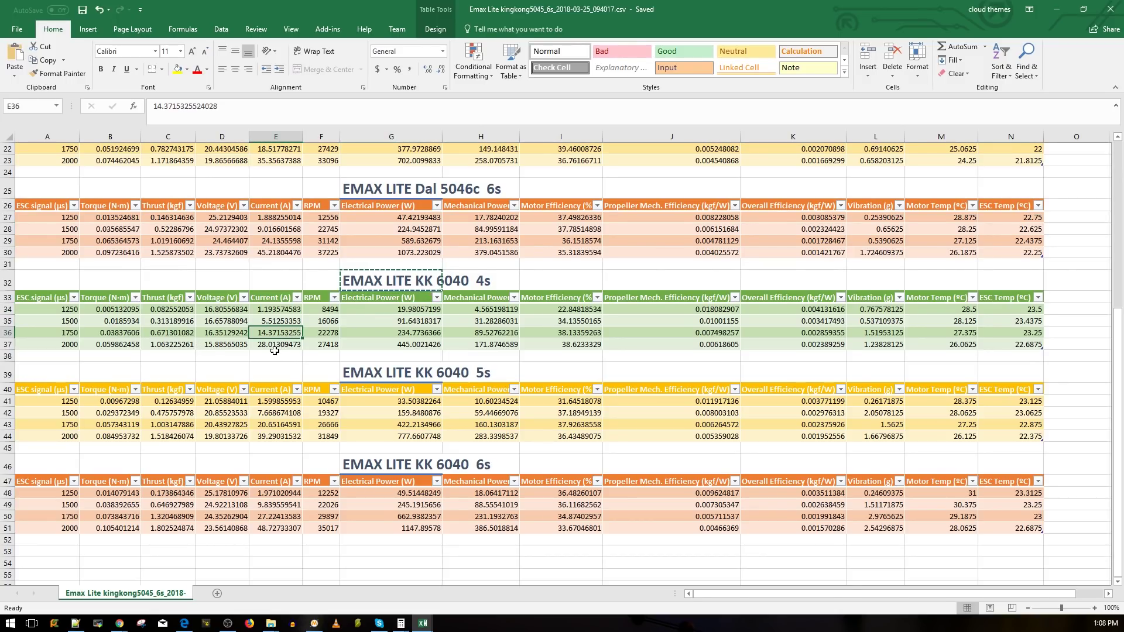
left_click(269, 342)
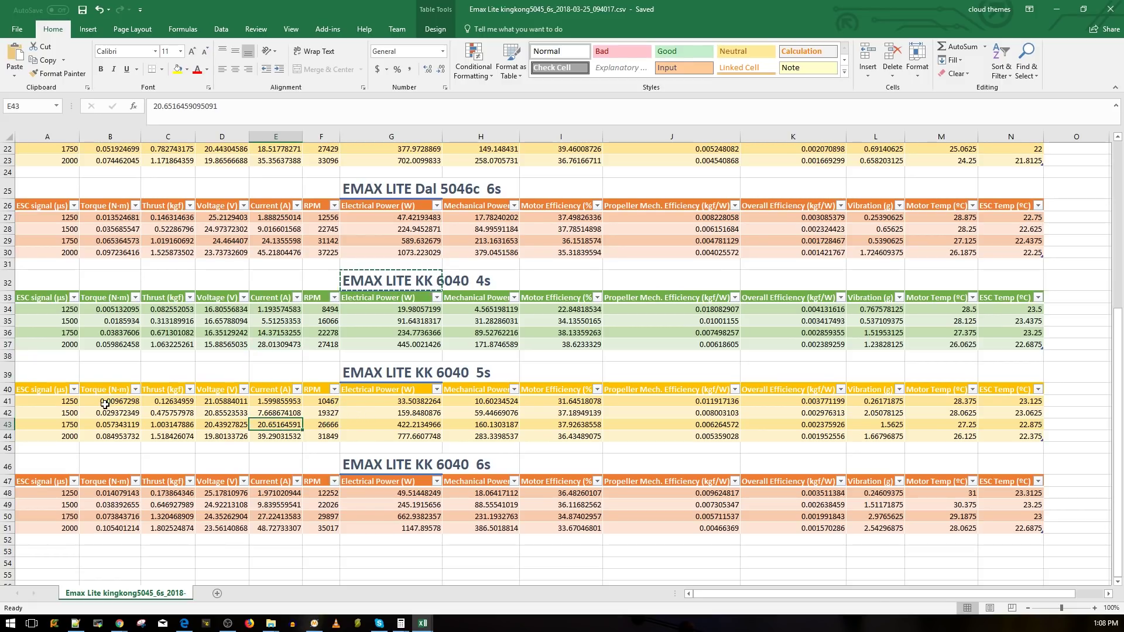
left_click_drag(106, 404, 246, 438)
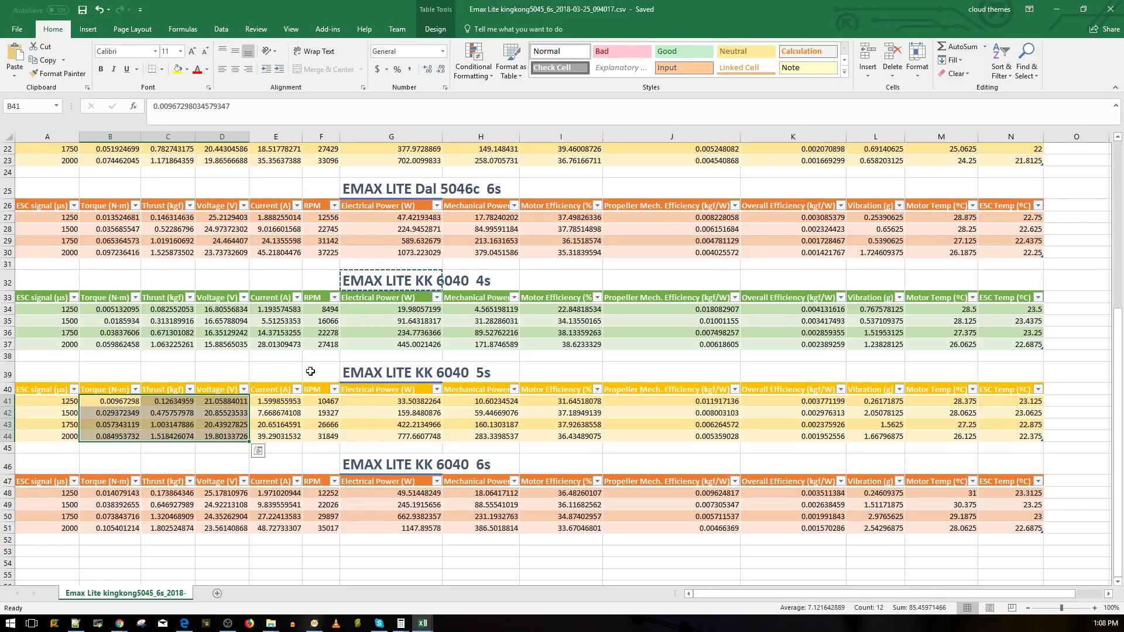
scroll(512, 436, "up", 7)
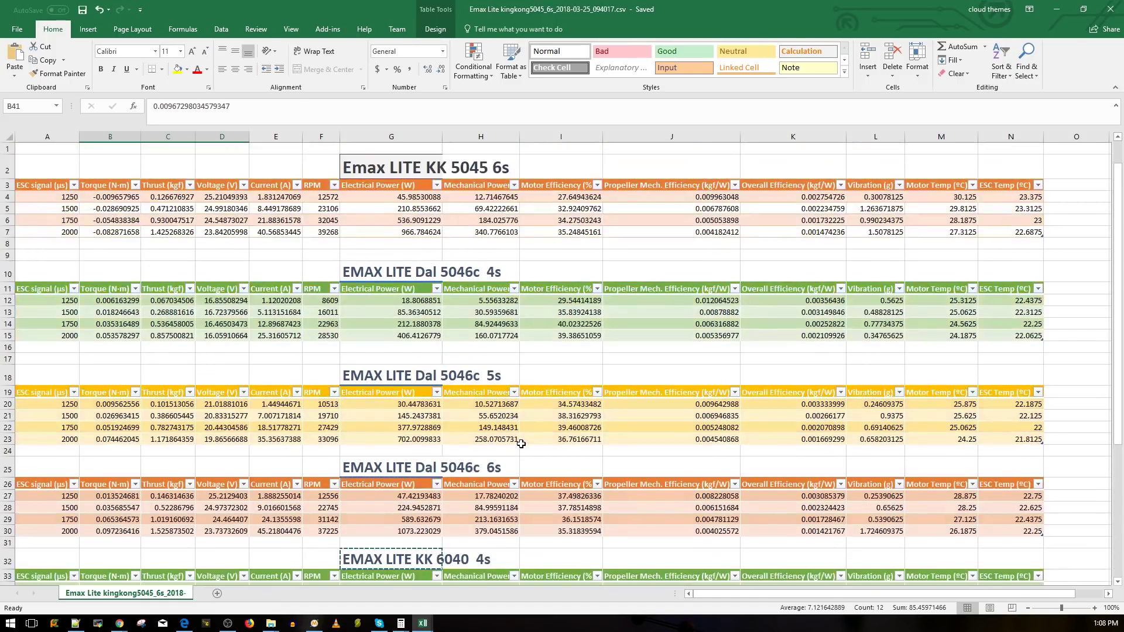